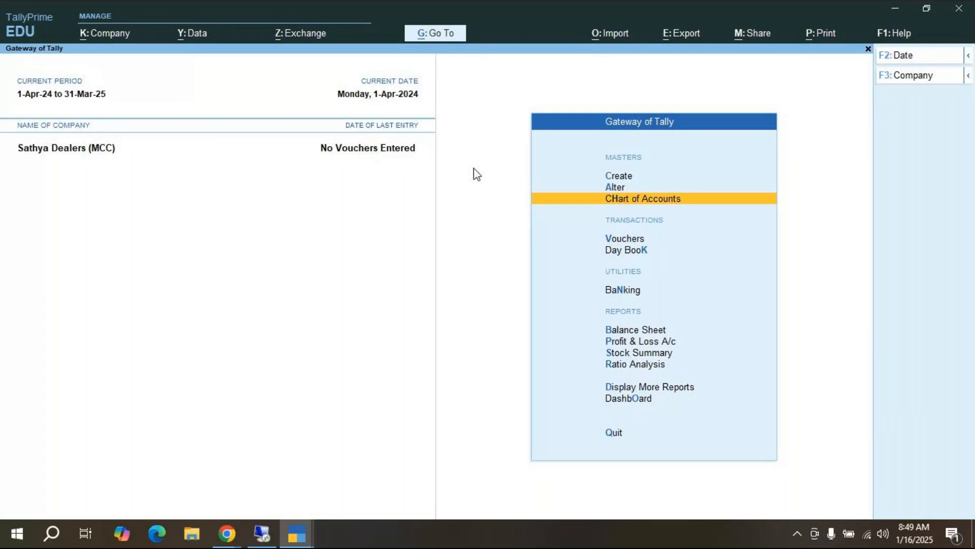
pyautogui.press('Up')
pyautogui.press('Up')
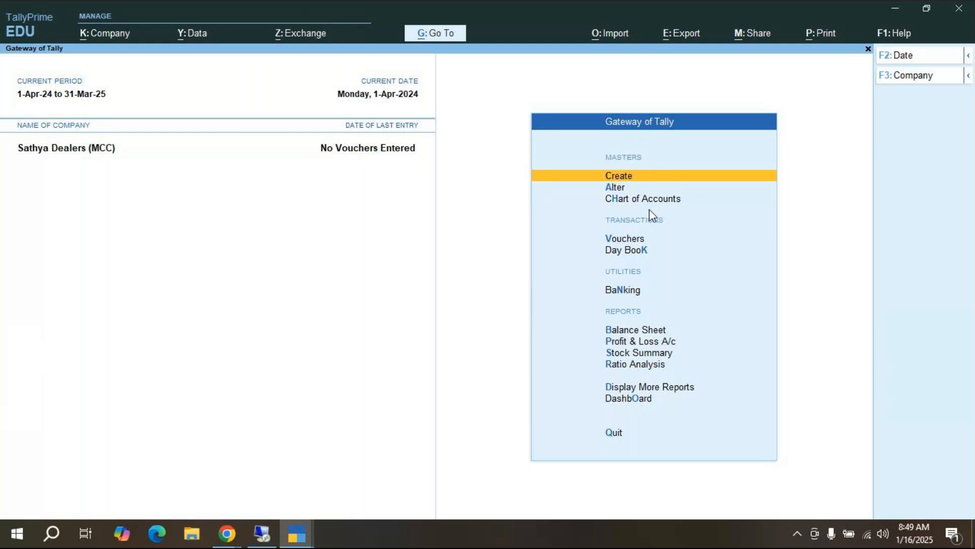
pyautogui.press('Return')
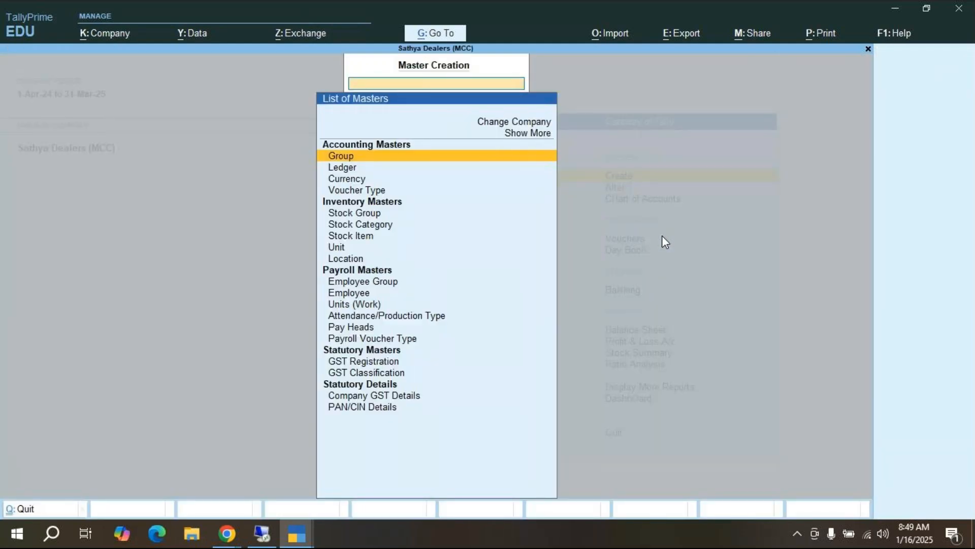
pyautogui.press('Down')
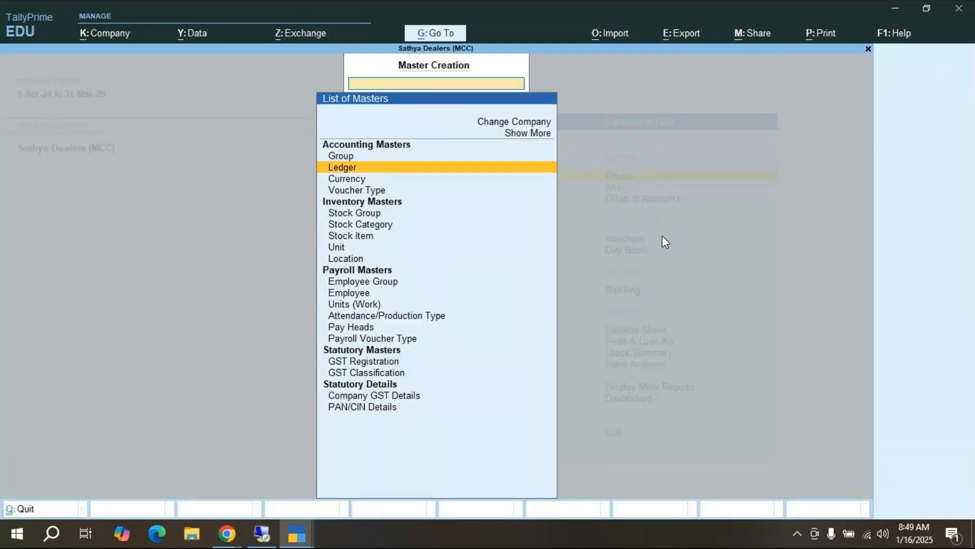
pyautogui.press('Return')
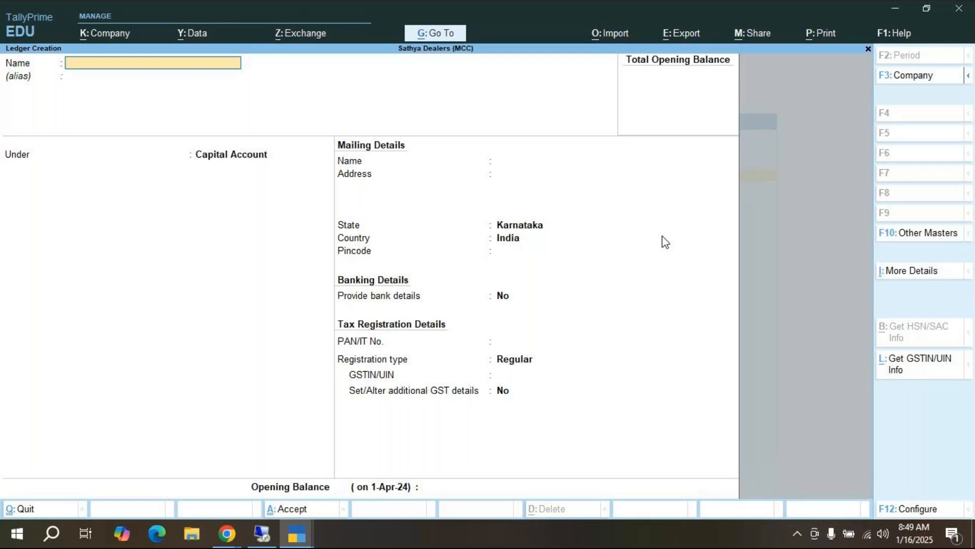
pyautogui.write('SBI Bank A/c')
pyautogui.press('Return')
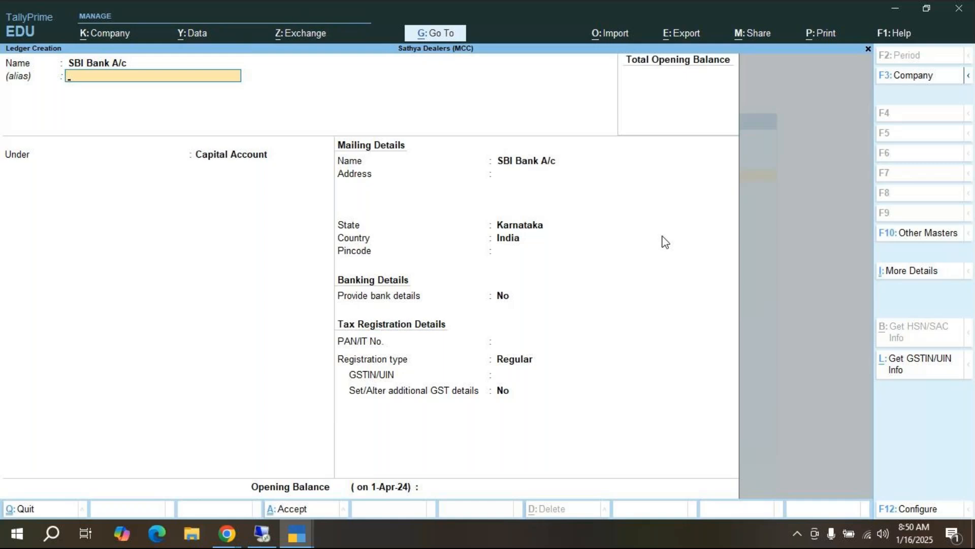
pyautogui.press('Return')
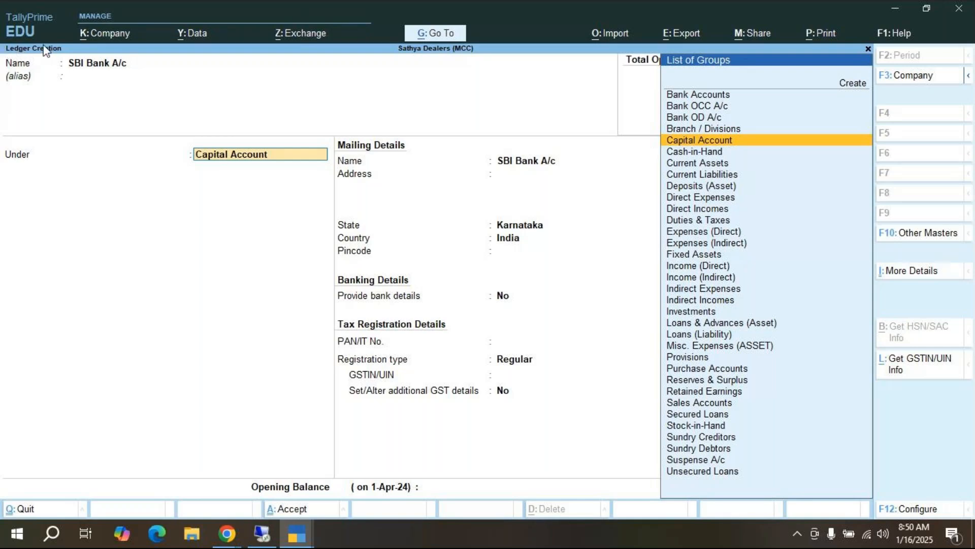
pyautogui.press('Escape')
pyautogui.press('y')
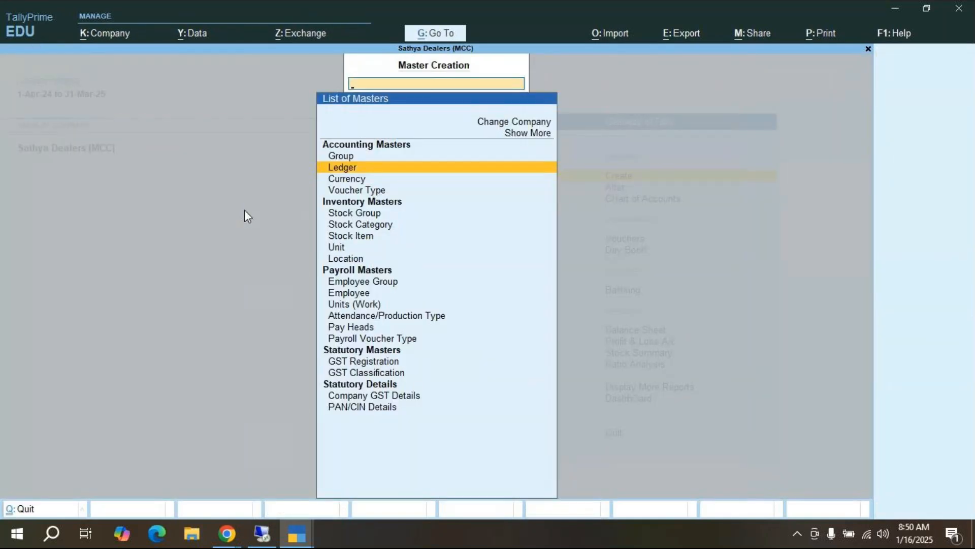
pyautogui.press('Escape')
pyautogui.press('Down')
pyautogui.press('Up')
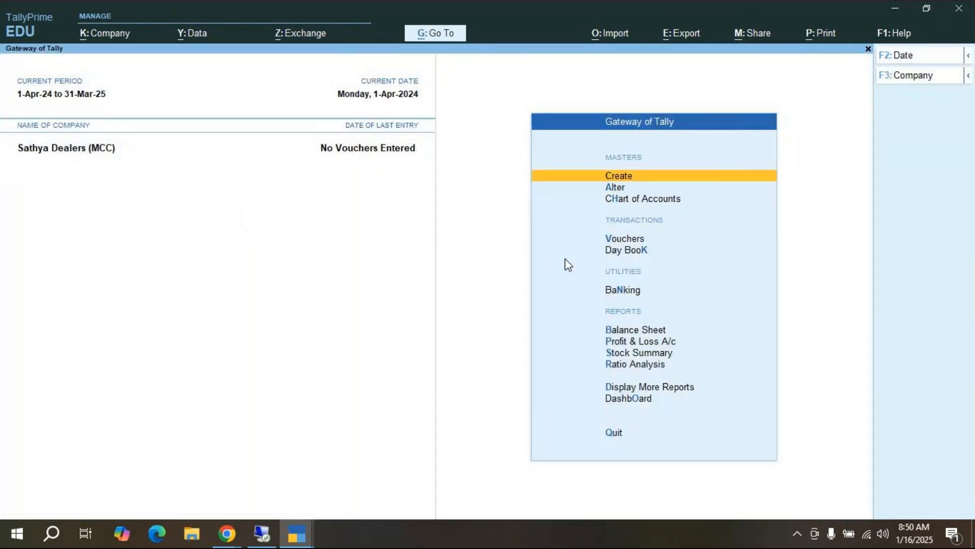
# Start creating a new ledger under the accounting masters.
pyautogui.press('Return')
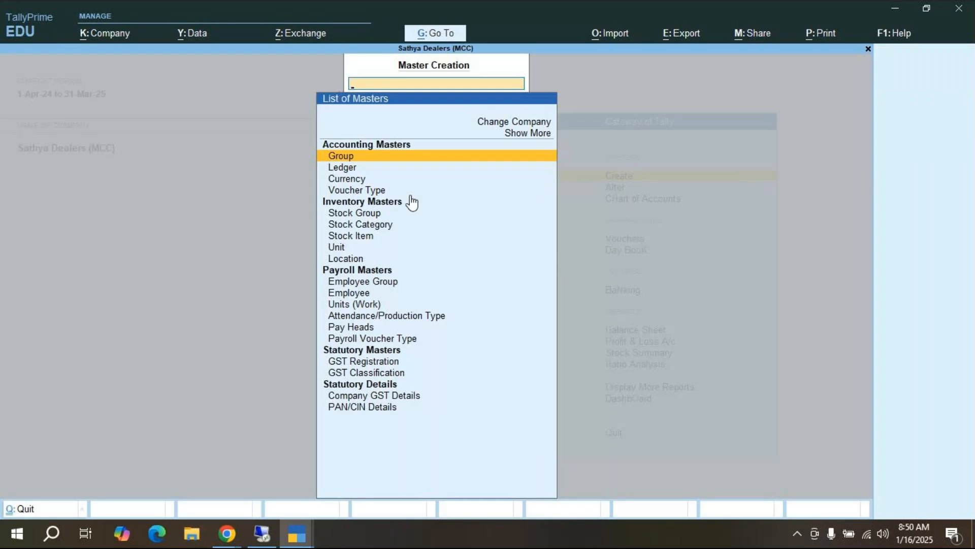
pyautogui.press('Down')
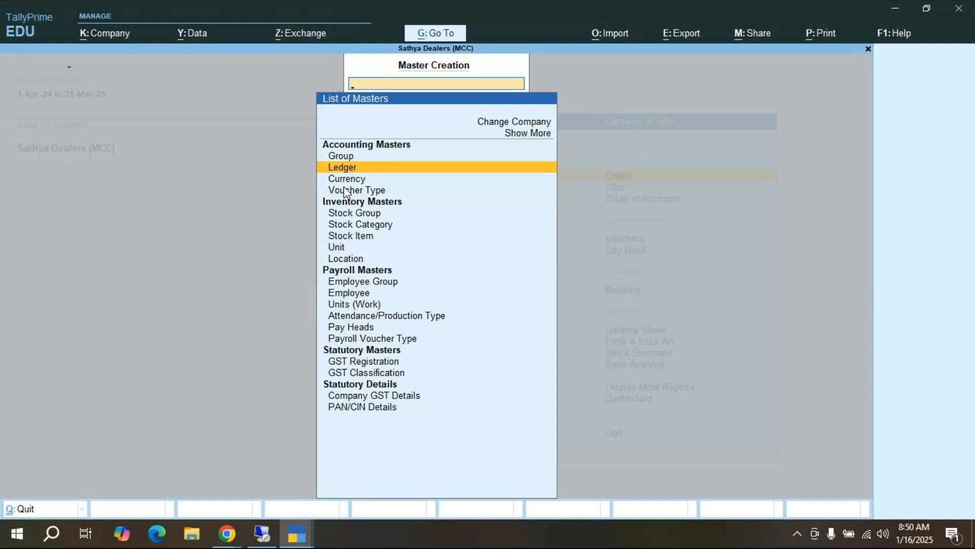
pyautogui.press('Return')
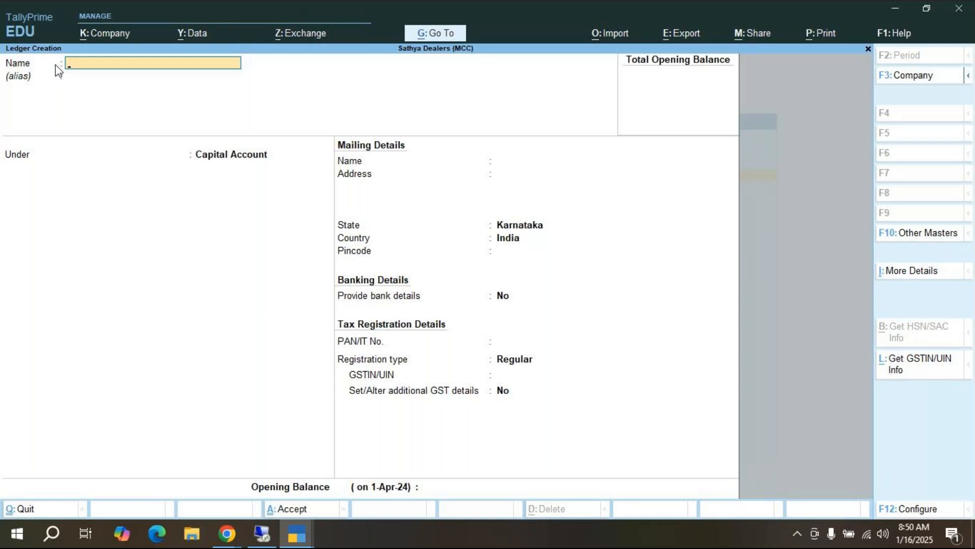
# Switch to PowerPoint to check the ledger creation activity slide for the ledger name and group, and return to the ledger form.
pyautogui.click(261, 531)
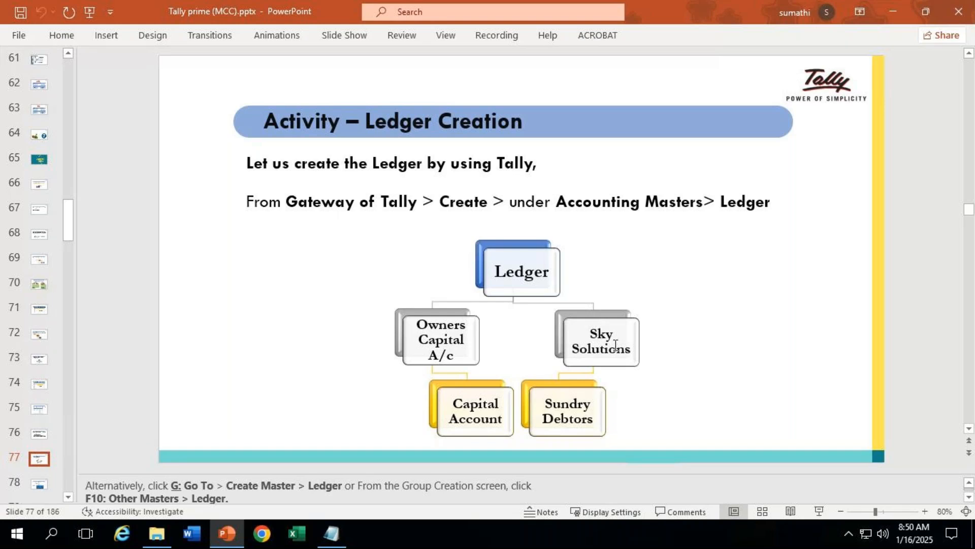
pyautogui.hotkey('alt', 'Tab')
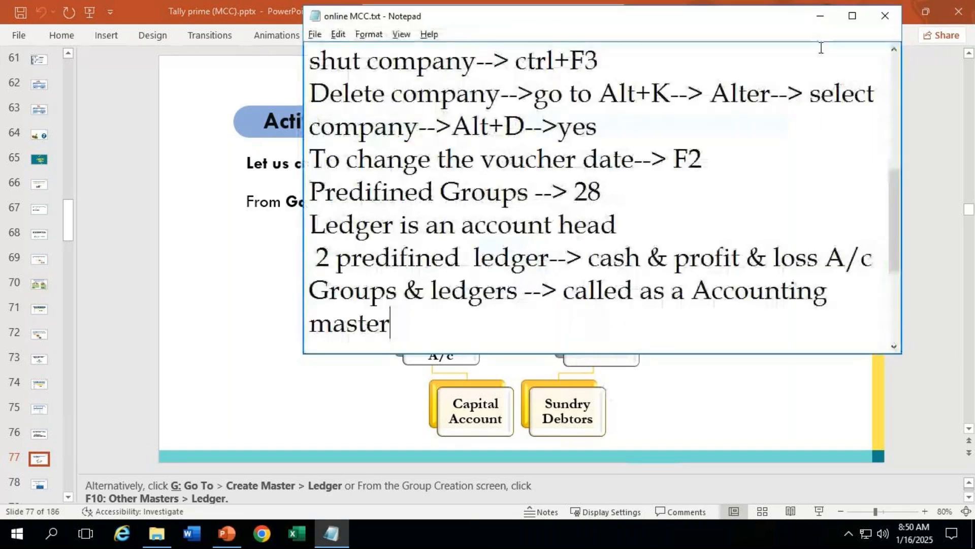
pyautogui.click(821, 18)
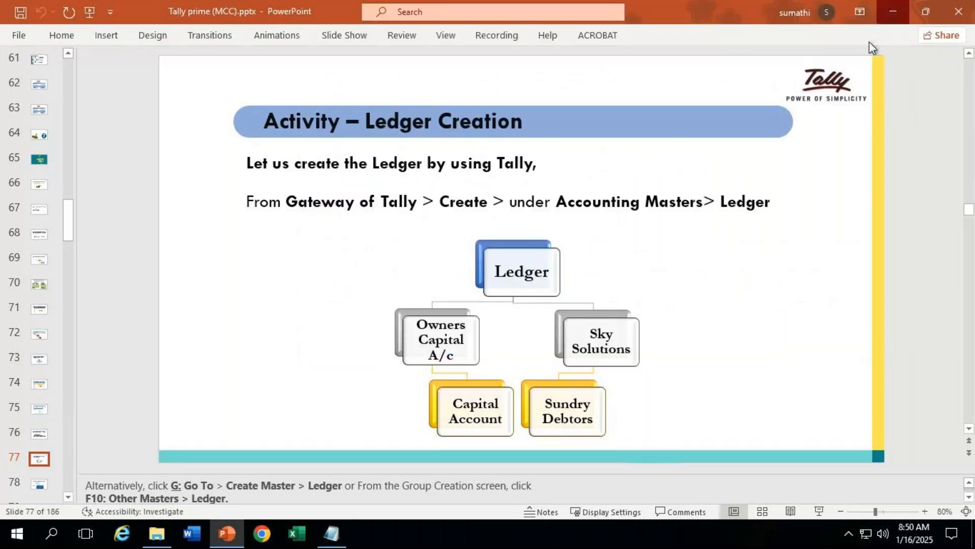
pyautogui.click(888, 12)
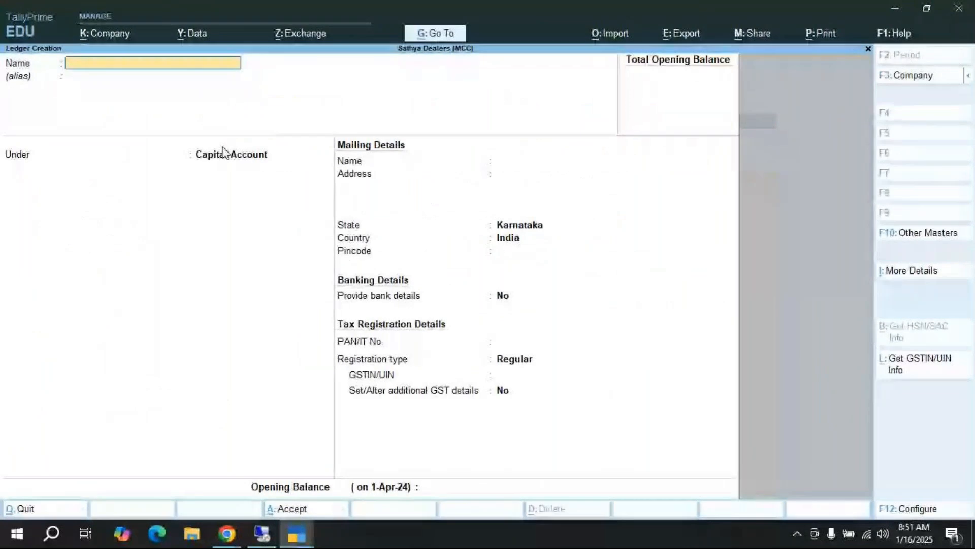
# Name the new ledger Sky Solution.
pyautogui.write('S')
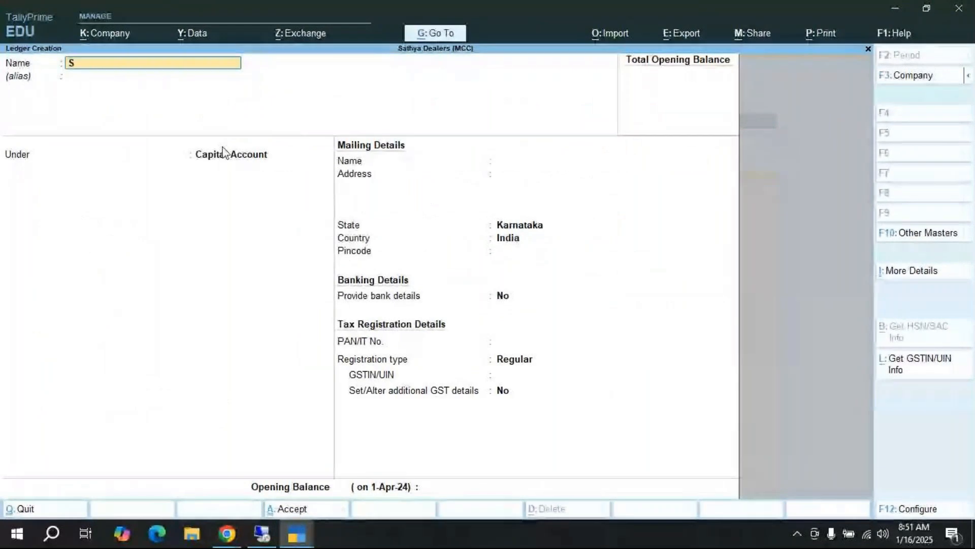
pyautogui.write('ky Solution')
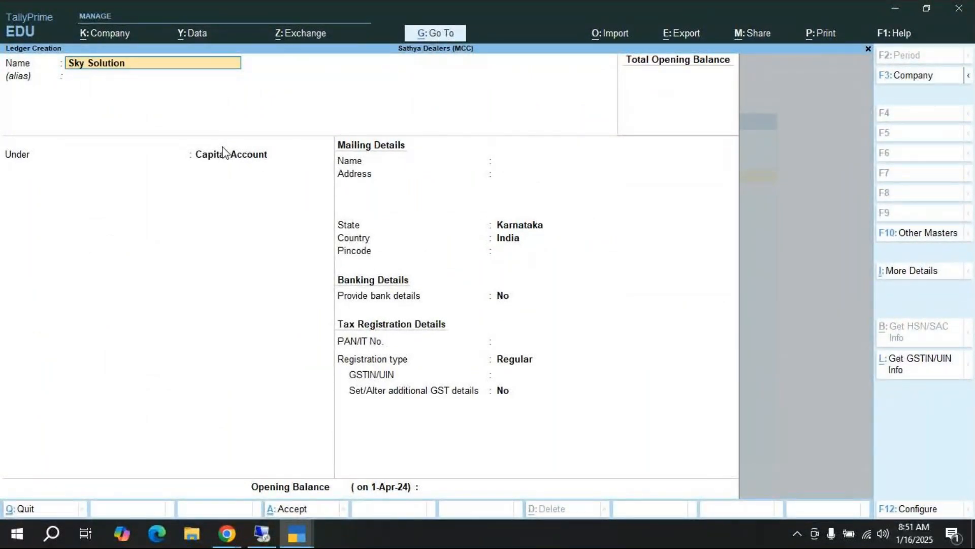
pyautogui.press('Return')
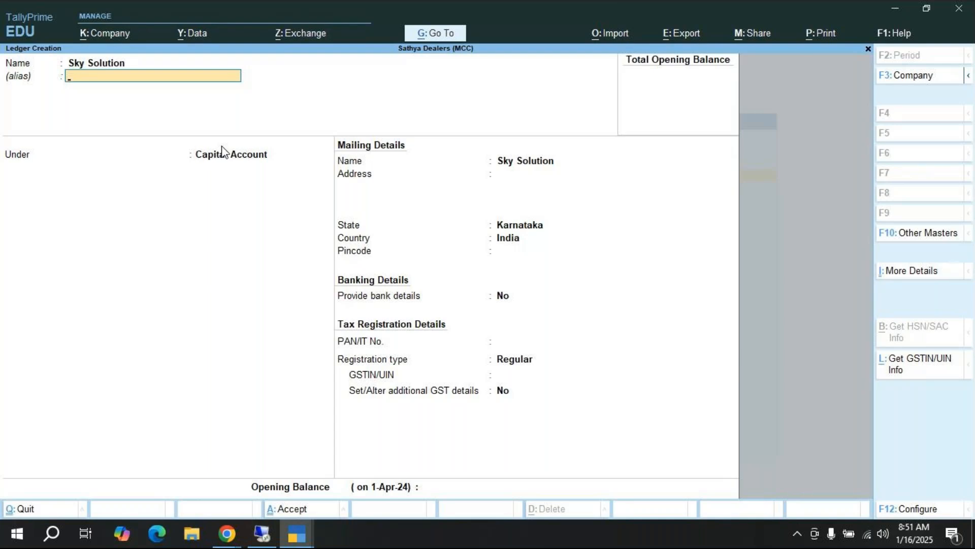
# Leave the alias blank and place the Sky Solution ledger under the Sundry Debtors group.
pyautogui.click(221, 149)
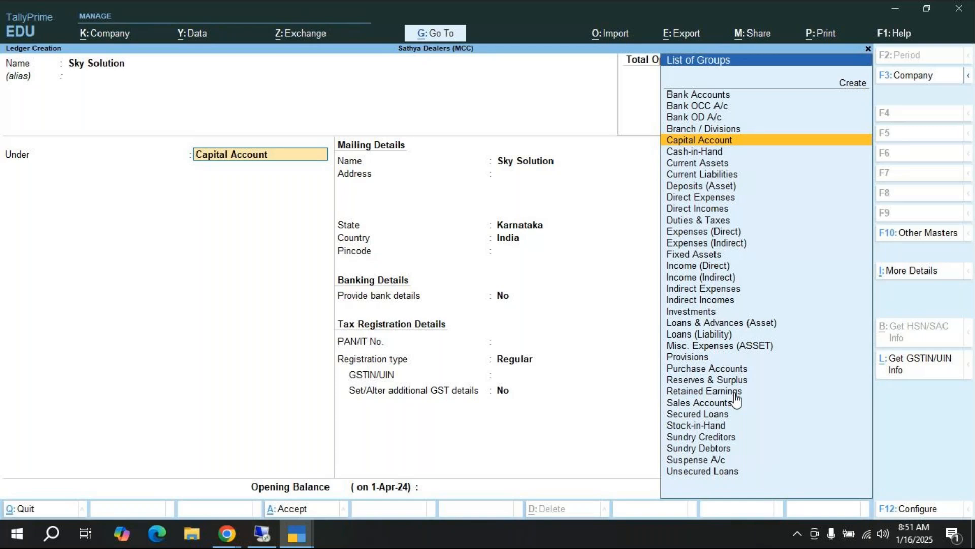
pyautogui.press('Down')
pyautogui.press('Down')
pyautogui.press('Down')
pyautogui.press('Down')
pyautogui.press('Down')
pyautogui.press('Down')
pyautogui.press('Down')
pyautogui.press('Down')
pyautogui.press('Down')
pyautogui.press('Down')
pyautogui.press('Down')
pyautogui.press('Down')
pyautogui.press('Down')
pyautogui.press('Down')
pyautogui.press('Down')
pyautogui.press('Down')
pyautogui.press('Down')
pyautogui.press('Down')
pyautogui.press('Down')
pyautogui.press('Down')
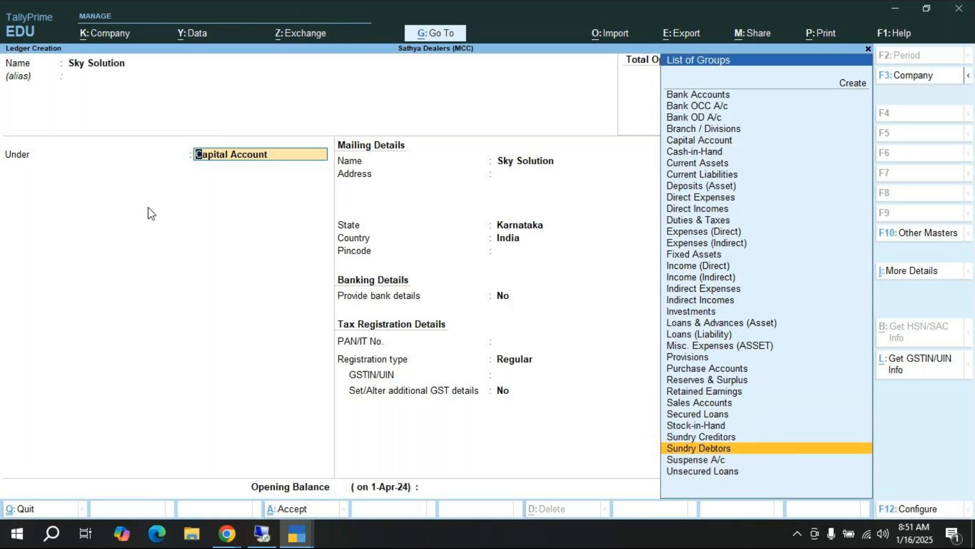
pyautogui.press('Return')
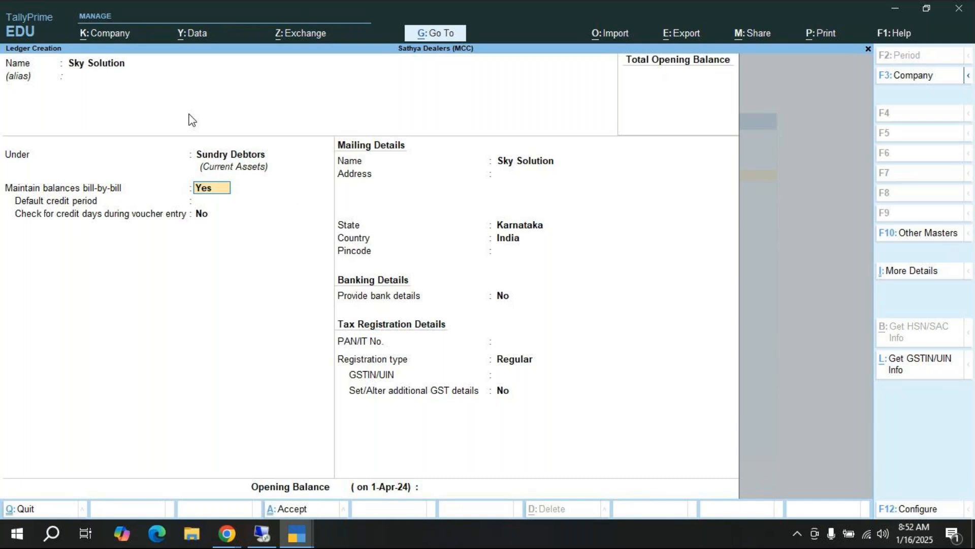
# Keep the default bill-by-bill, mailing, banking and Regular tax registration details, save the Sky Solution ledger and return to the Gateway of Tally.
pyautogui.press('Return')
pyautogui.press('Return')
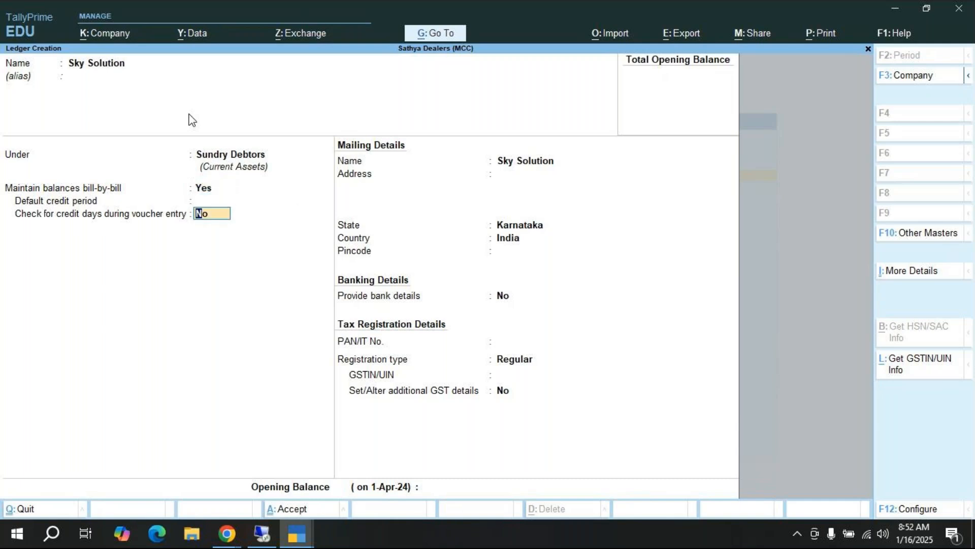
pyautogui.press('Return')
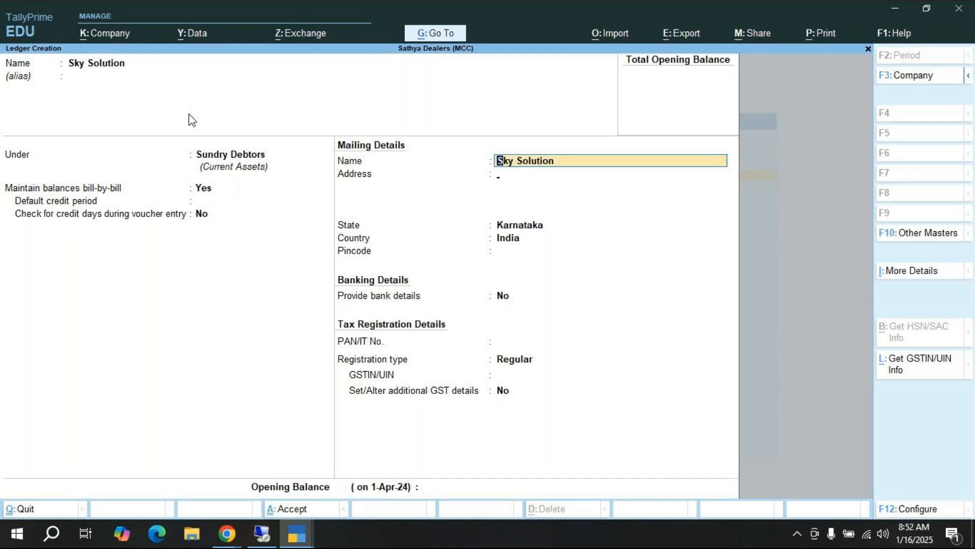
pyautogui.press('Return')
pyautogui.press('Return')
pyautogui.press('Return')
pyautogui.press('Return')
pyautogui.press('Return')
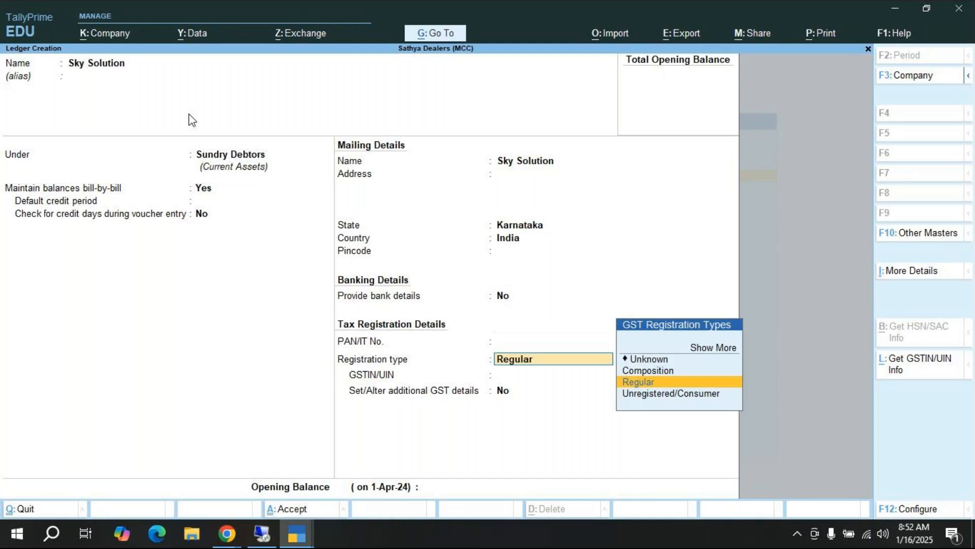
pyautogui.press('Return')
pyautogui.press('Return')
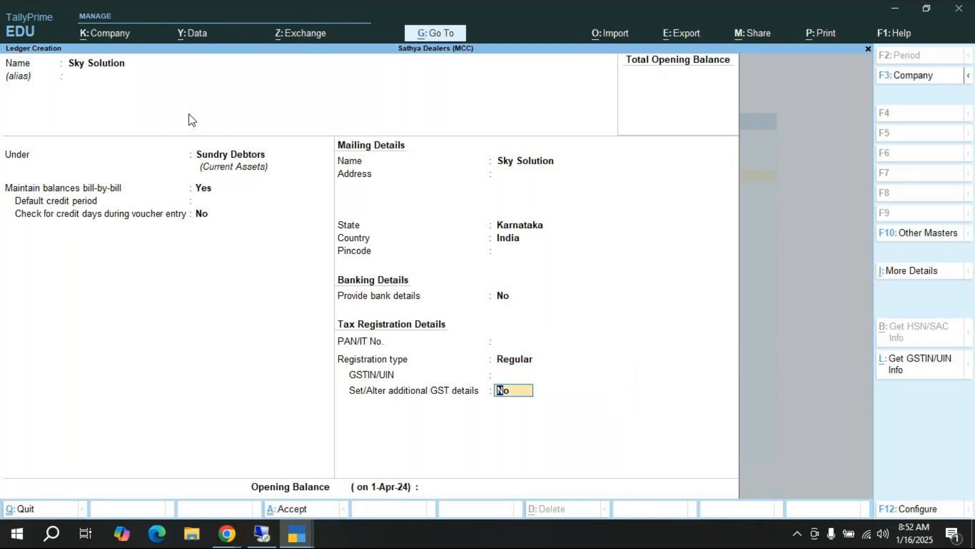
pyautogui.press('Return')
pyautogui.press('Return')
pyautogui.press('Return')
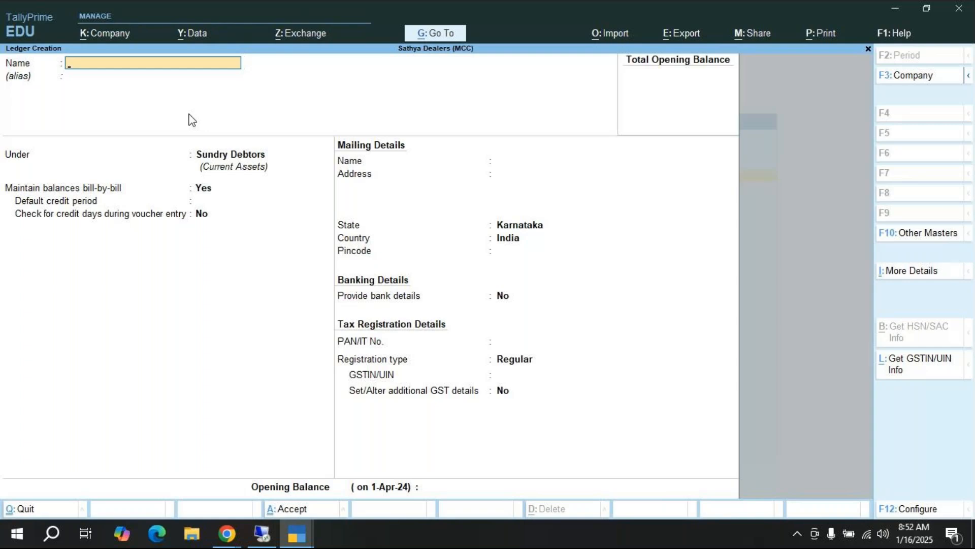
pyautogui.press('Escape')
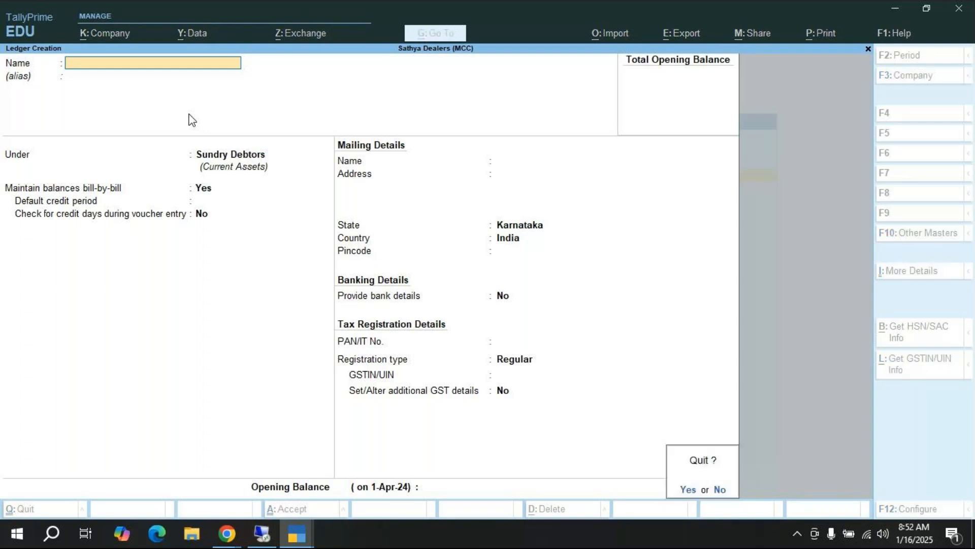
pyautogui.press('y')
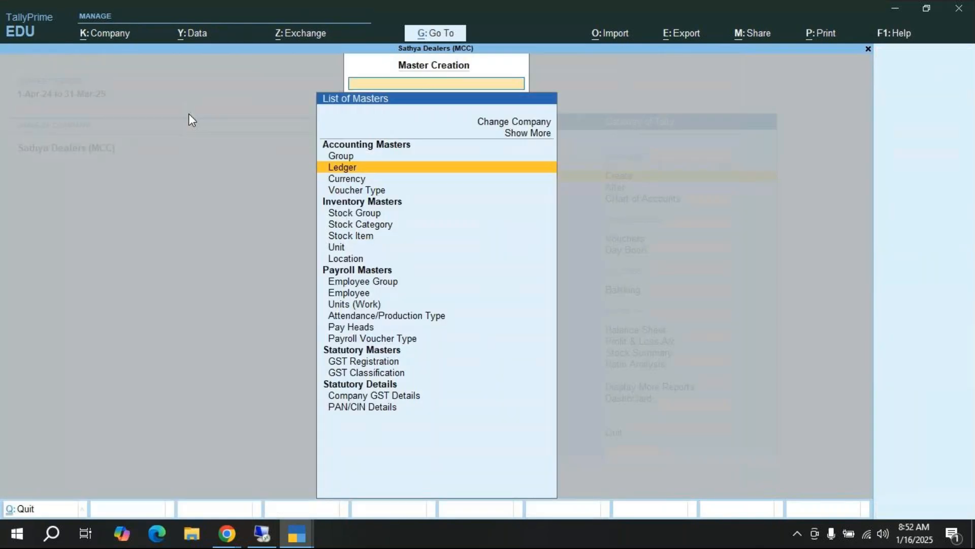
pyautogui.press('Escape')
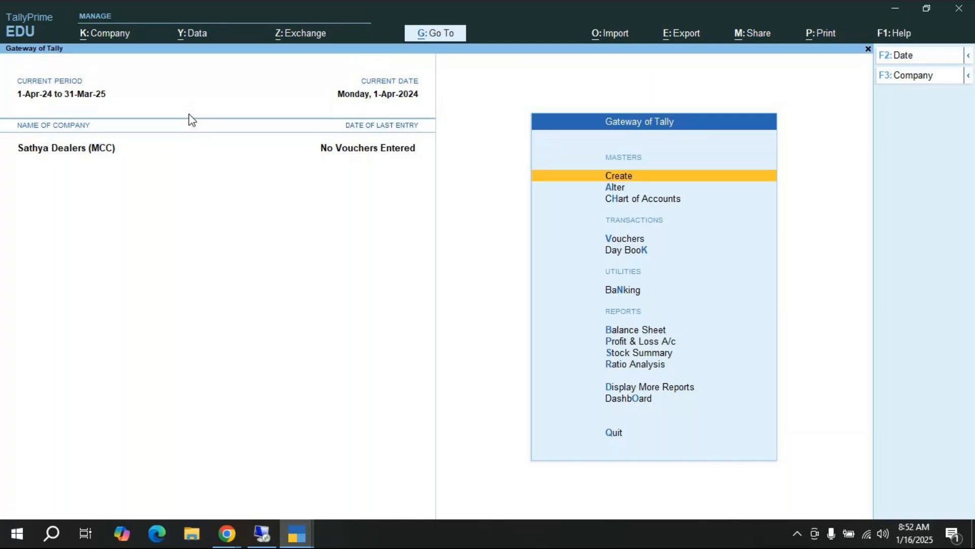
# Check the list of ledgers available for alteration and return to the Gateway of Tally.
pyautogui.press('Down')
pyautogui.press('Return')
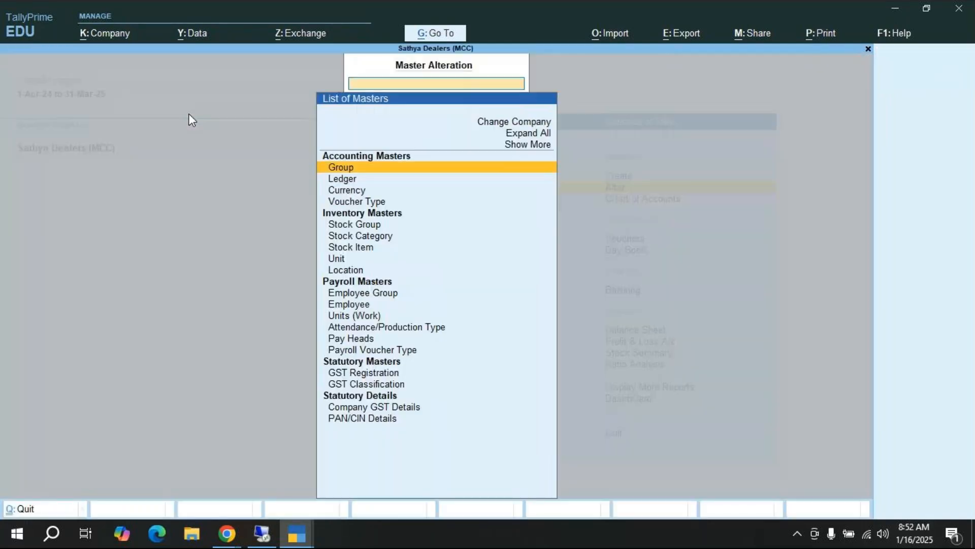
pyautogui.press('Down')
pyautogui.press('Return')
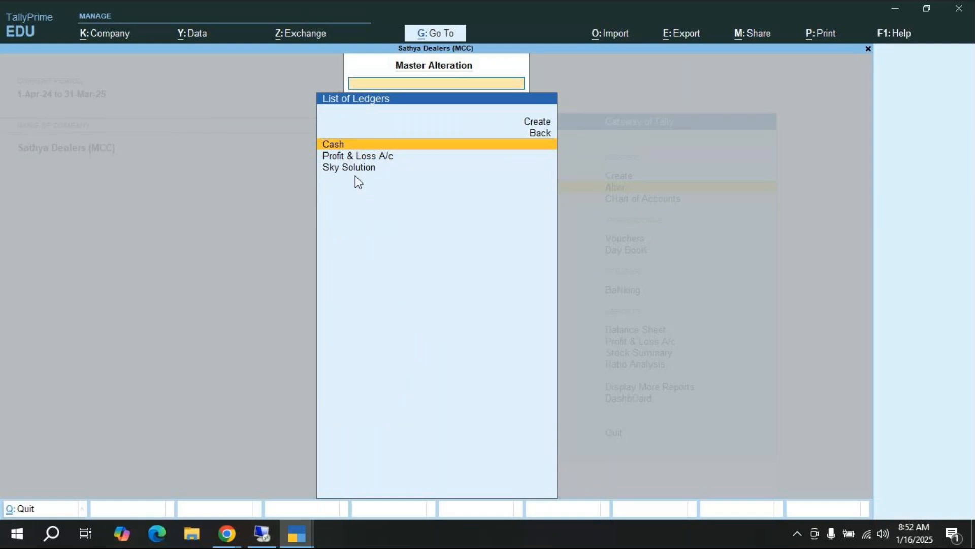
pyautogui.press('BackSpace')
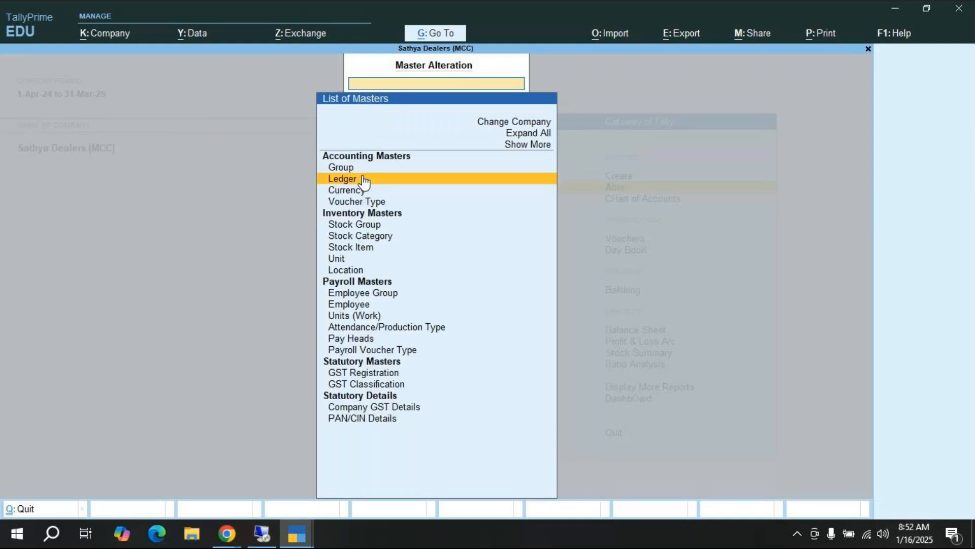
pyautogui.press('Escape')
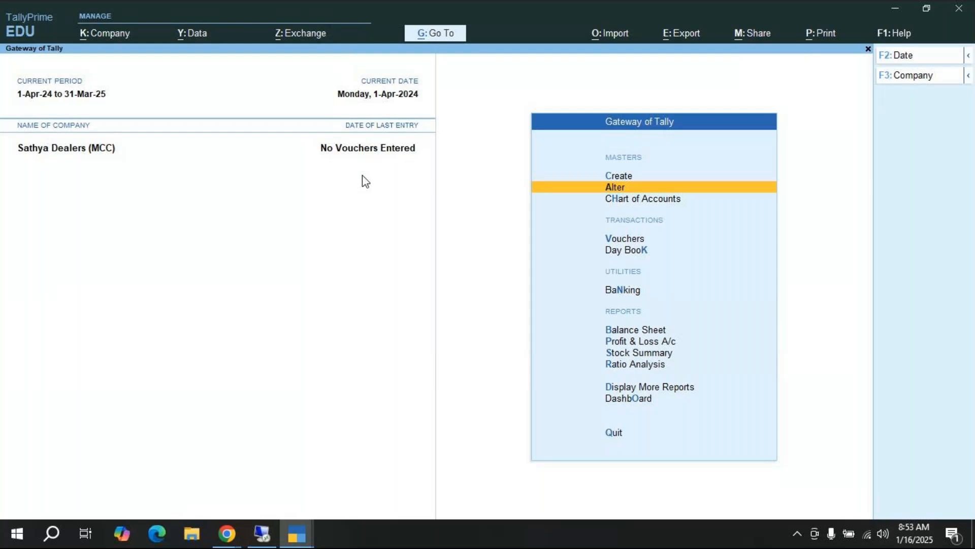
# Display the ledgers in the Chart of Accounts to check where Sky Solution is grouped.
pyautogui.press('Down')
pyautogui.press('Return')
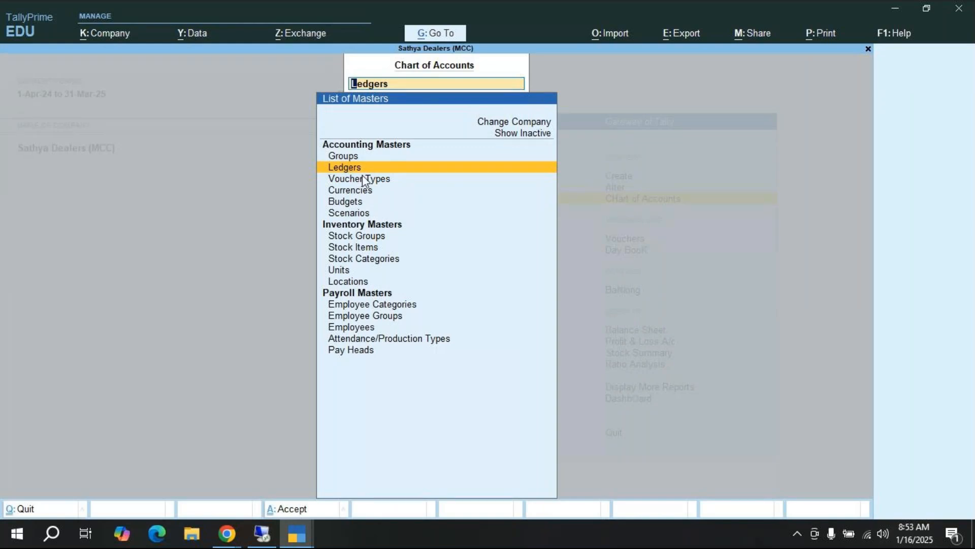
pyautogui.press('Return')
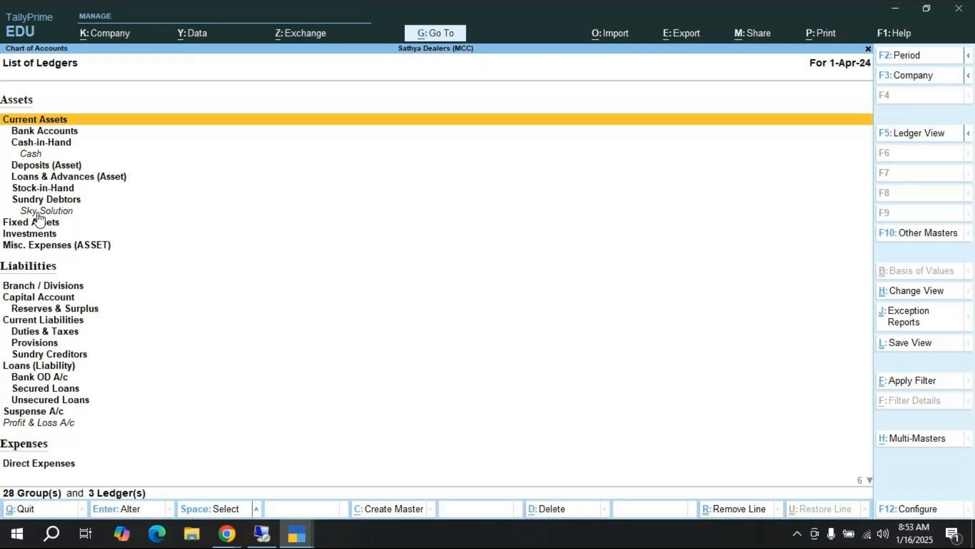
# Close the Chart of Accounts, decline to quit TallyPrime and stay at the Gateway of Tally.
pyautogui.press('Escape')
pyautogui.press('Escape')
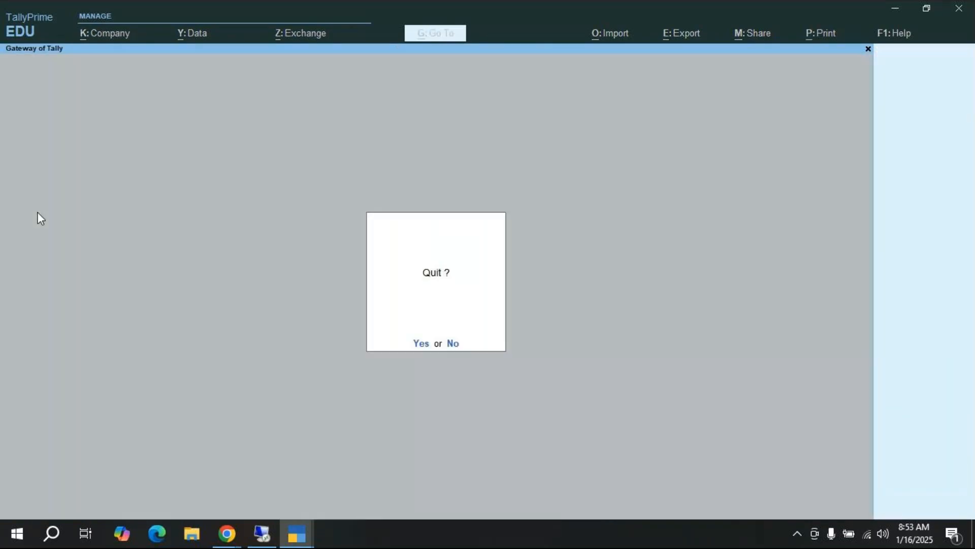
pyautogui.press('n')
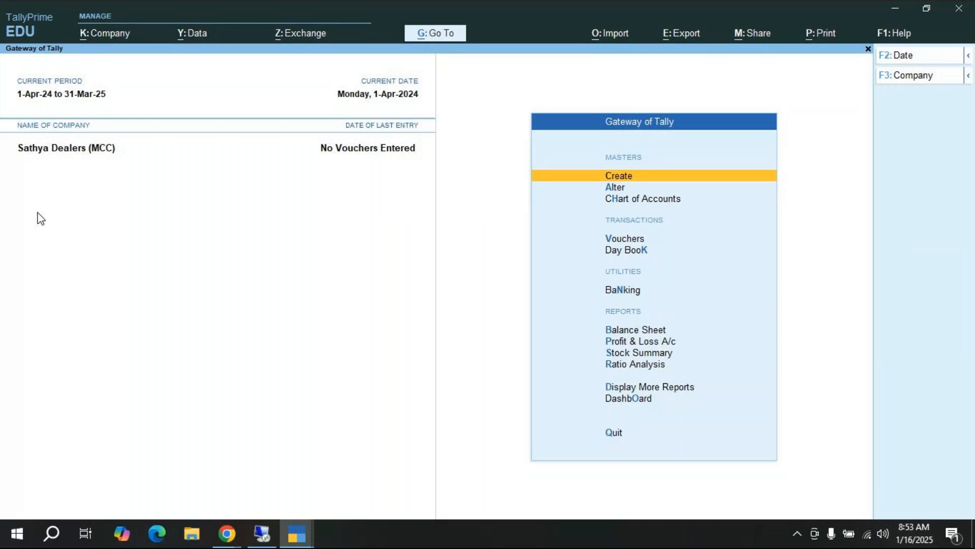
# View the Account Books report options under Display More Reports and return to the Gateway of Tally.
pyautogui.press('Down')
pyautogui.press('Down')
pyautogui.press('Down')
pyautogui.press('Down')
pyautogui.press('Down')
pyautogui.press('Down')
pyautogui.press('Down')
pyautogui.press('Down')
pyautogui.press('Down')
pyautogui.press('Down')
pyautogui.press('Down')
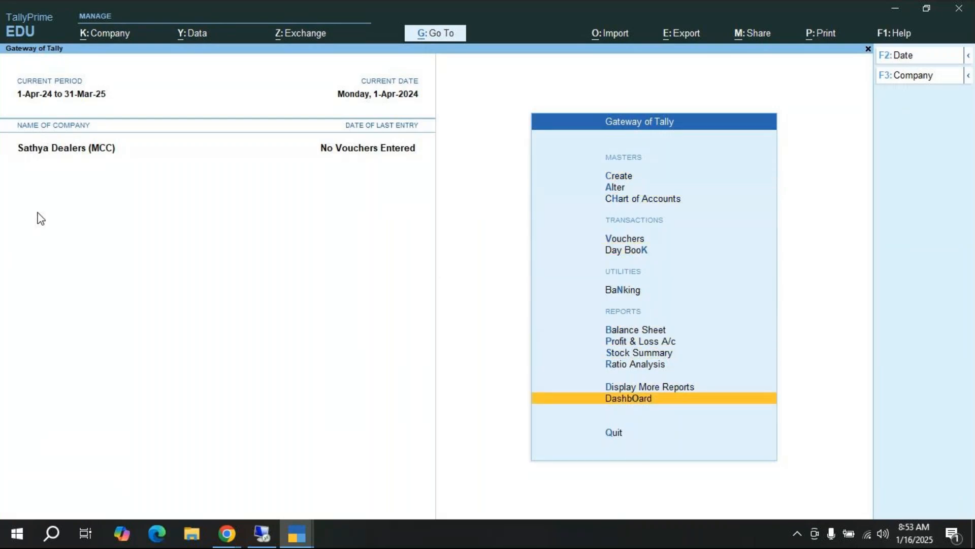
pyautogui.press('Up')
pyautogui.press('Return')
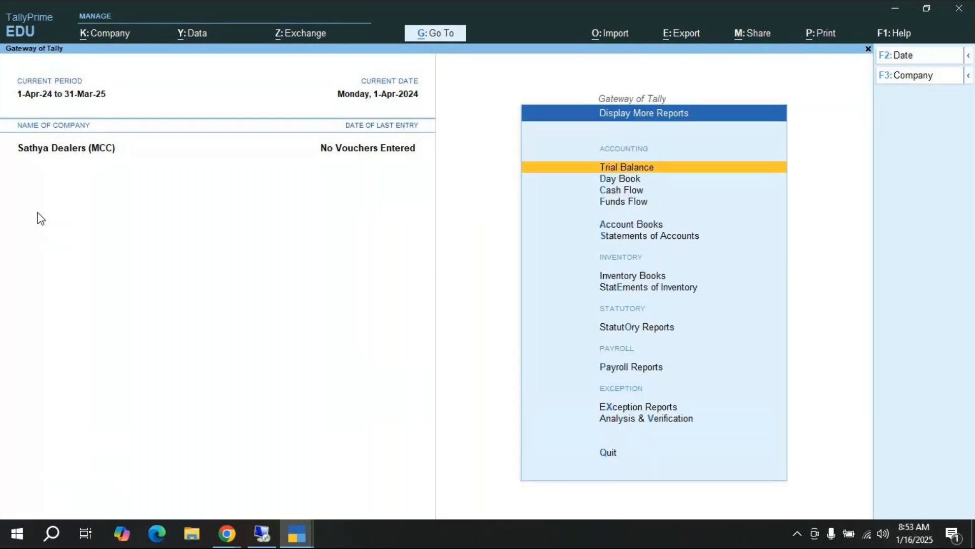
pyautogui.press('Down')
pyautogui.press('Down')
pyautogui.press('Down')
pyautogui.press('Down')
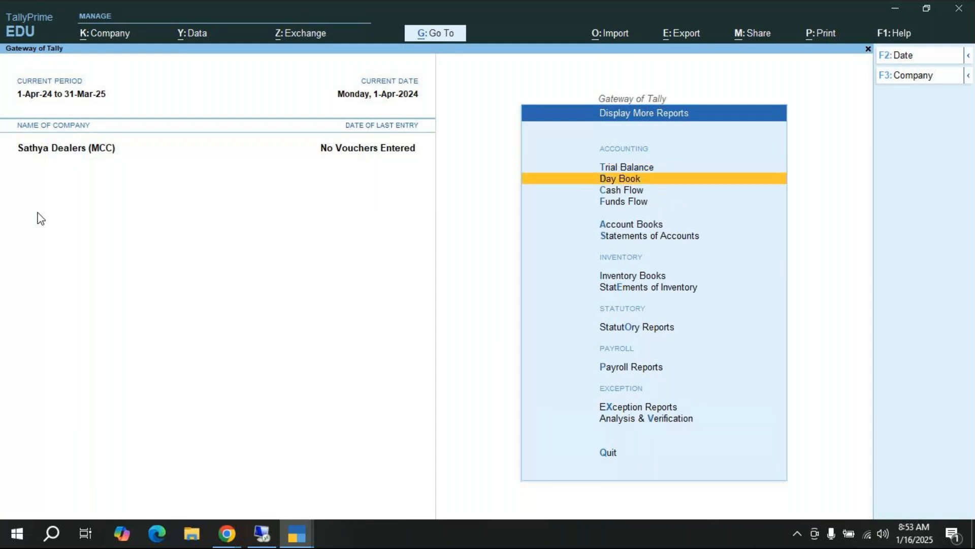
pyautogui.press('Return')
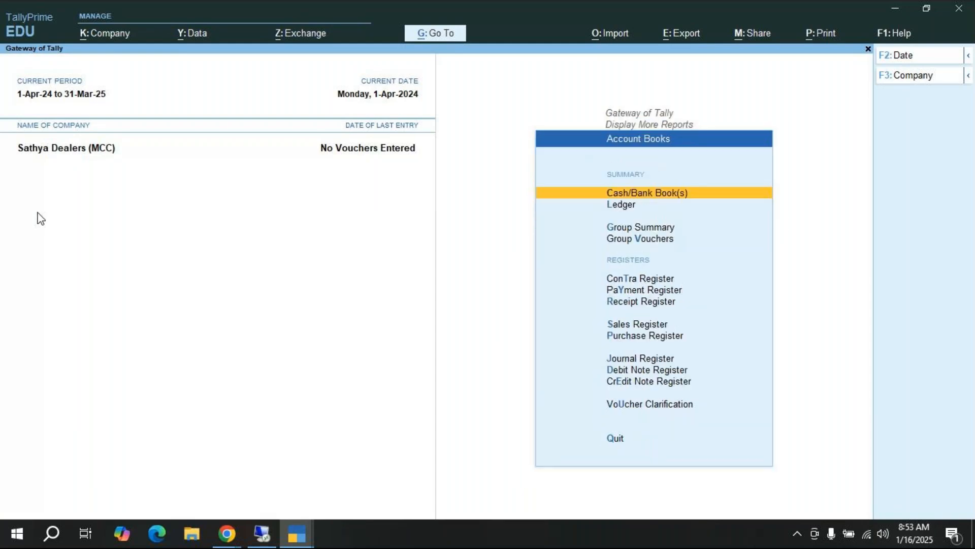
pyautogui.press('Escape')
pyautogui.press('Escape')
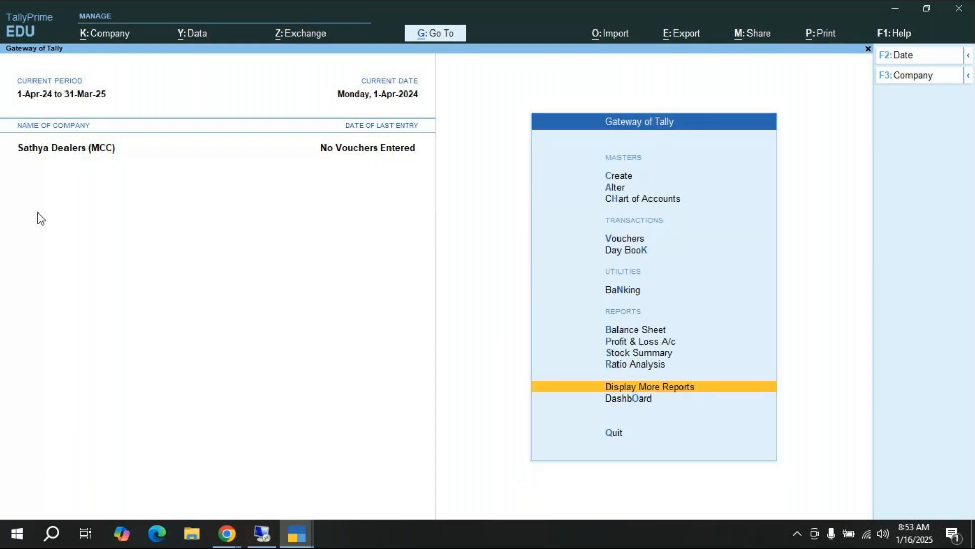
# Display the Chart of Accounts ledgers again to review the Sky Solution grouping and return to the Gateway of Tally.
pyautogui.press('Up')
pyautogui.press('Up')
pyautogui.press('Up')
pyautogui.press('Up')
pyautogui.press('Up')
pyautogui.press('Up')
pyautogui.press('Up')
pyautogui.press('Up')
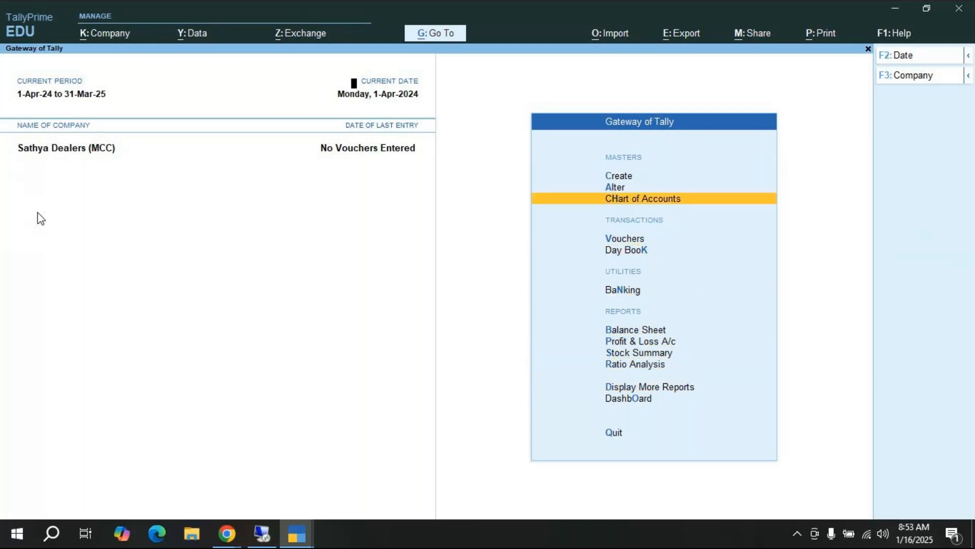
pyautogui.press('Return')
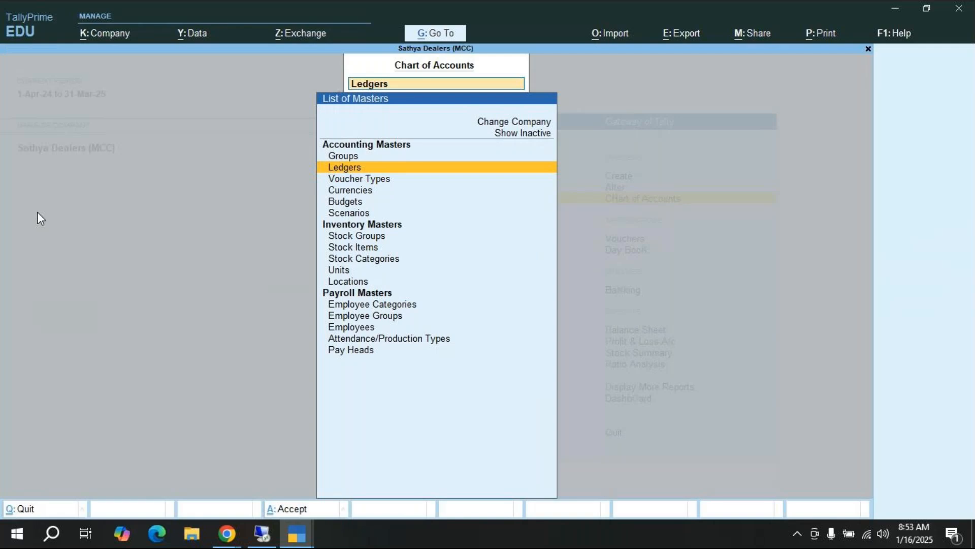
pyautogui.press('Return')
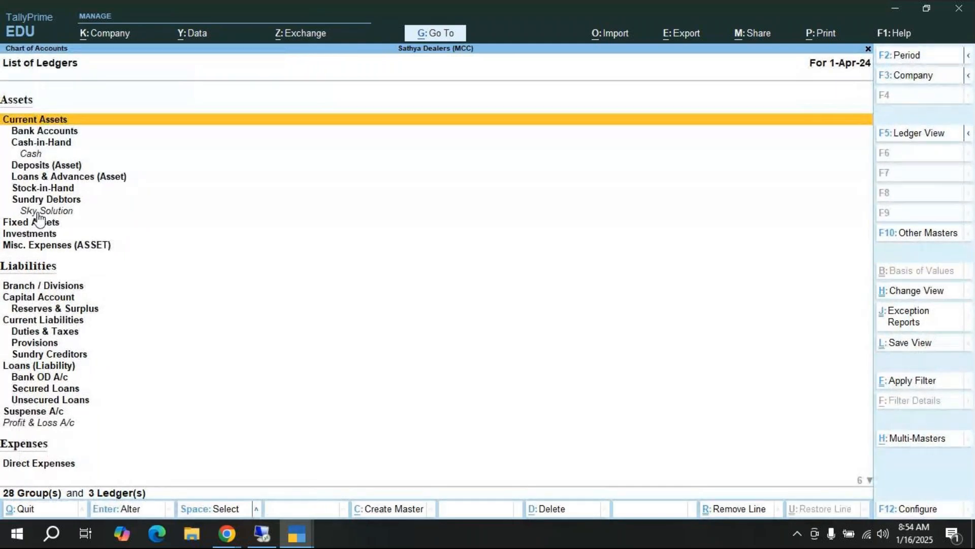
pyautogui.press('Escape')
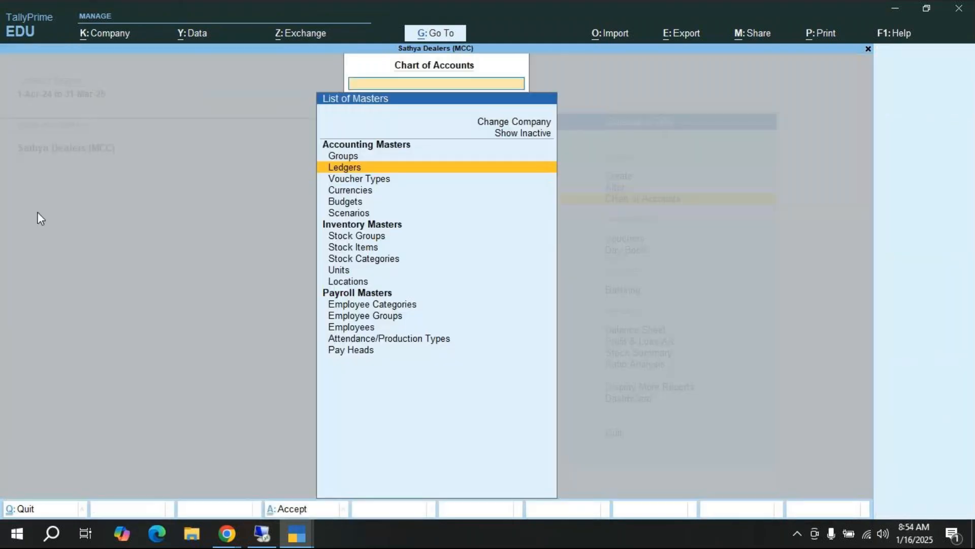
pyautogui.press('Escape')
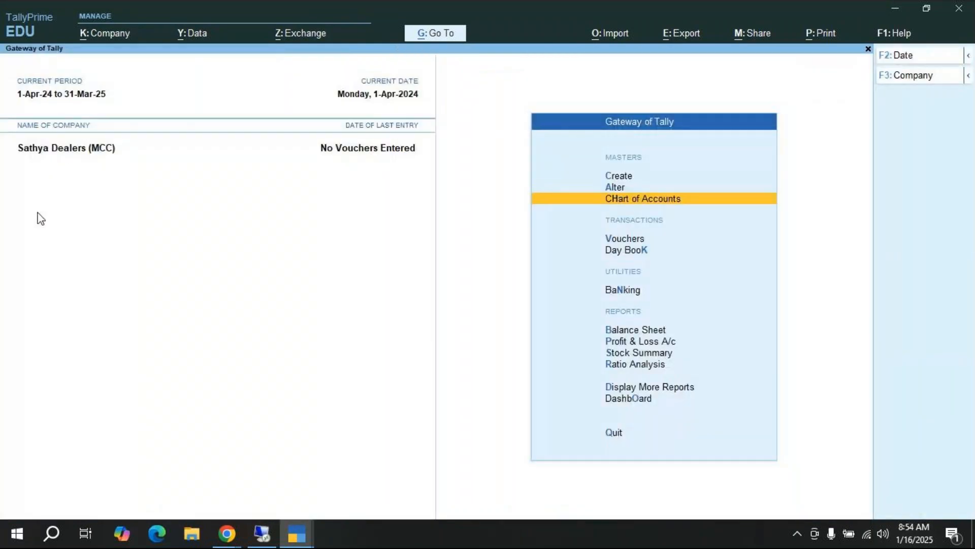
# Locate the Ledger report within Account Books under Display More Reports and return to the Gateway of Tally.
pyautogui.press('Down')
pyautogui.press('Down')
pyautogui.press('Down')
pyautogui.press('Down')
pyautogui.press('Down')
pyautogui.press('Down')
pyautogui.press('Down')
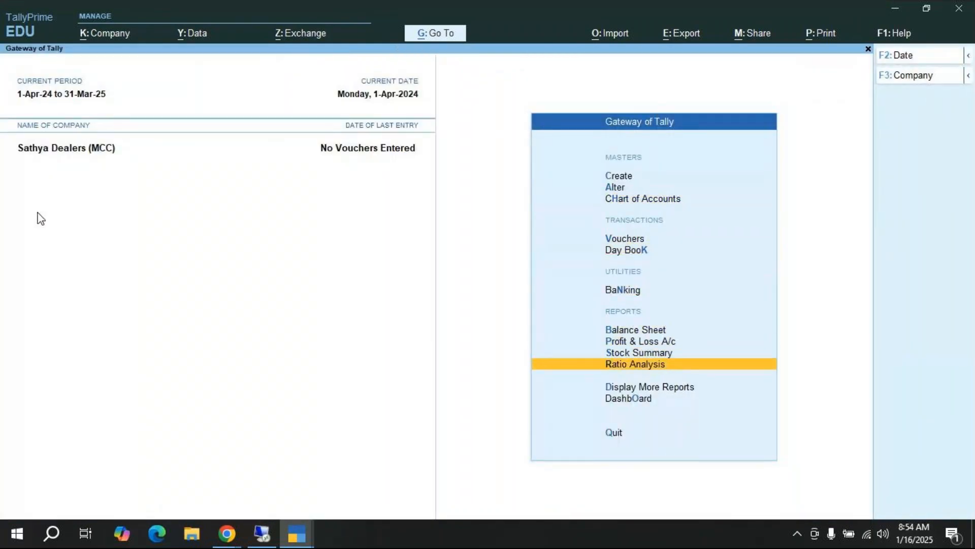
pyautogui.press('Down')
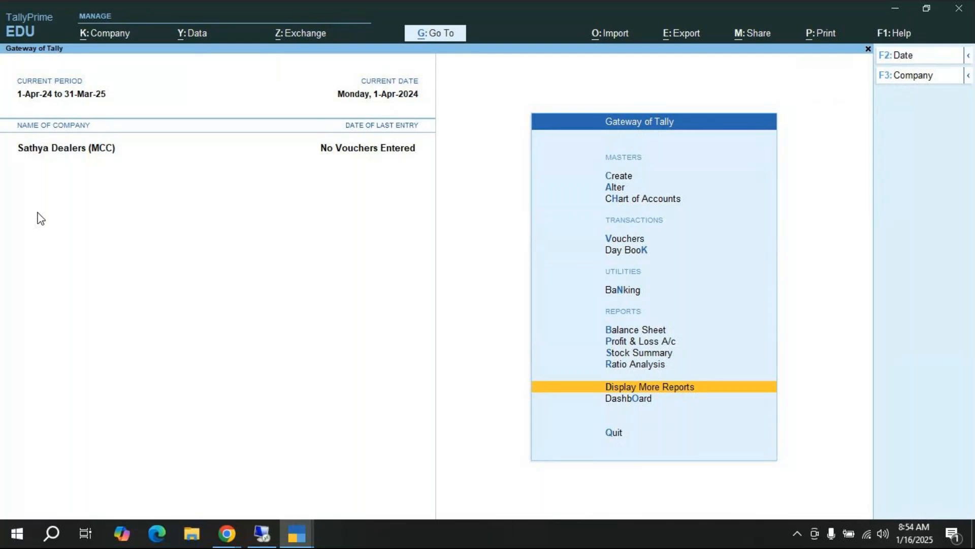
pyautogui.press('Return')
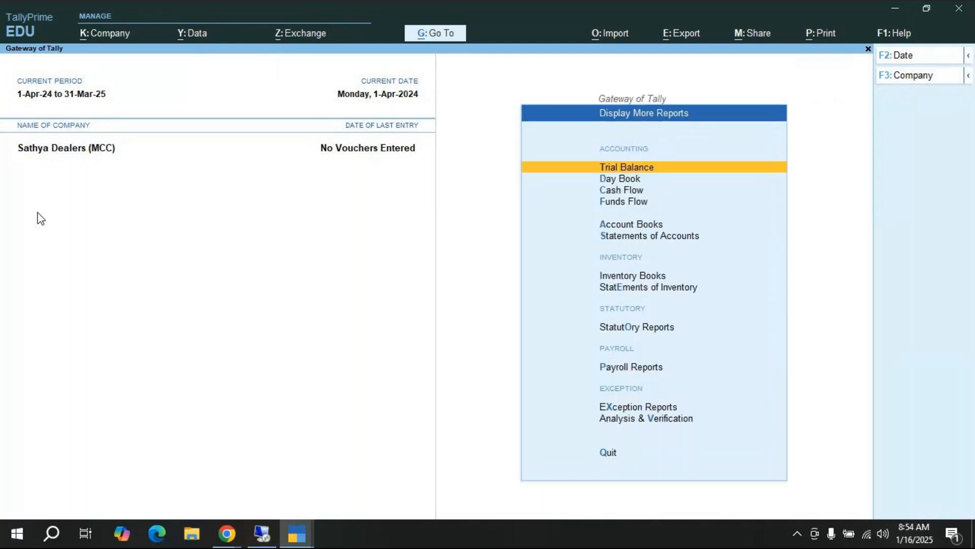
pyautogui.press('Down')
pyautogui.press('Down')
pyautogui.press('Down')
pyautogui.press('Down')
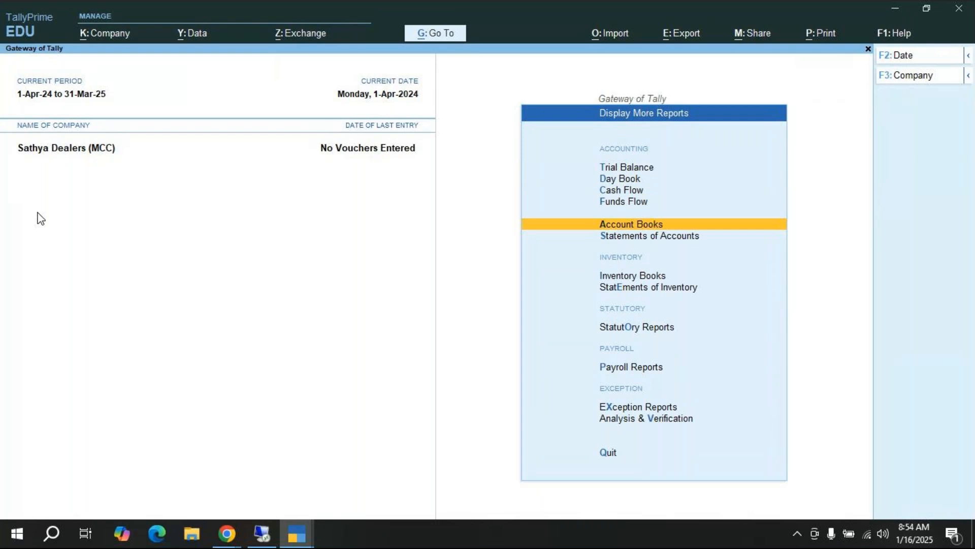
pyautogui.press('Return')
pyautogui.press('Down')
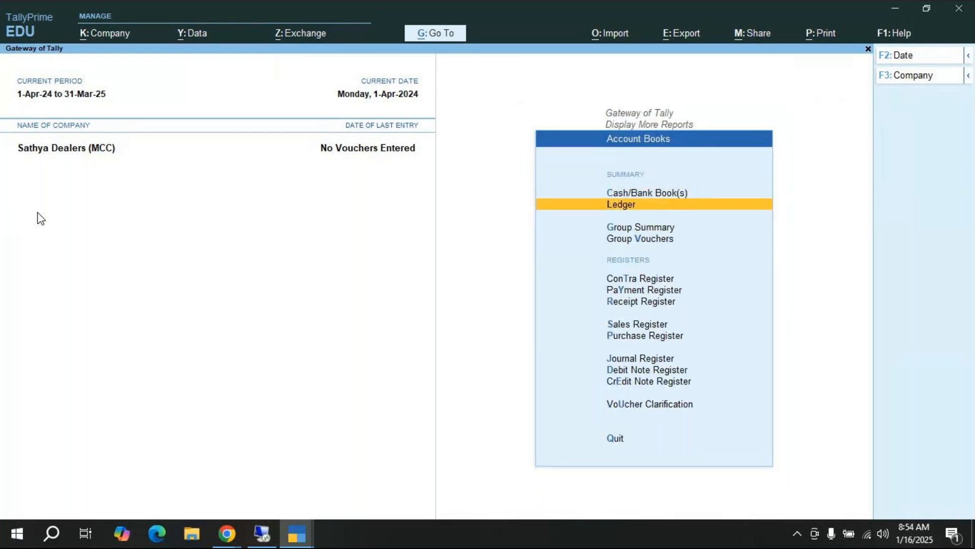
pyautogui.press('Escape')
pyautogui.press('Escape')
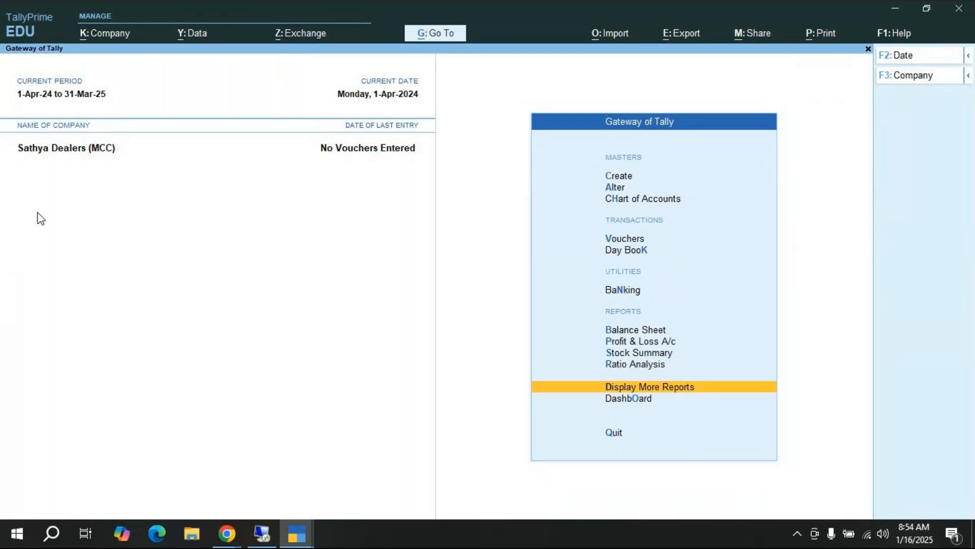
# Open the Ledger report's selection list from Account Books, check the ledgers offered and return to the Gateway of Tally.
pyautogui.press('Return')
pyautogui.press('Down')
pyautogui.press('Down')
pyautogui.press('Down')
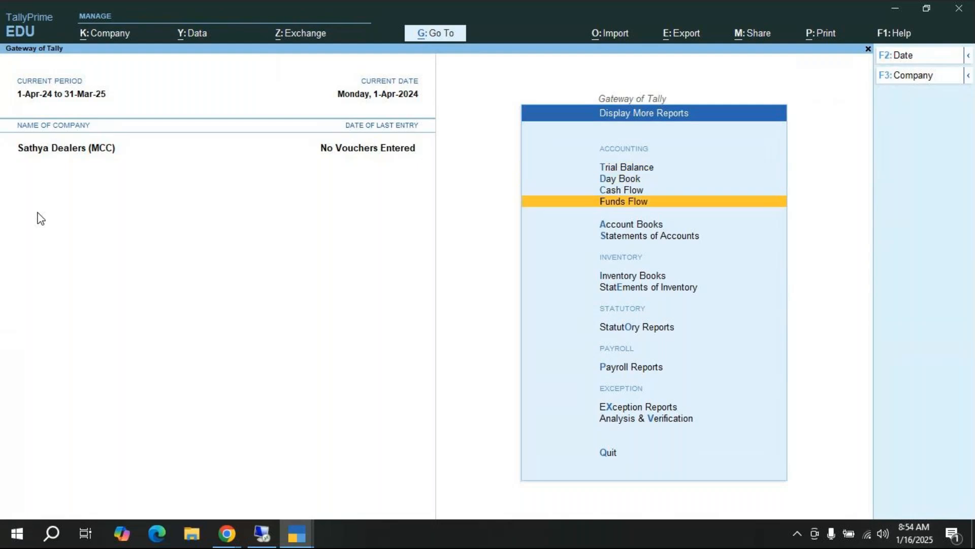
pyautogui.press('Down')
pyautogui.press('Return')
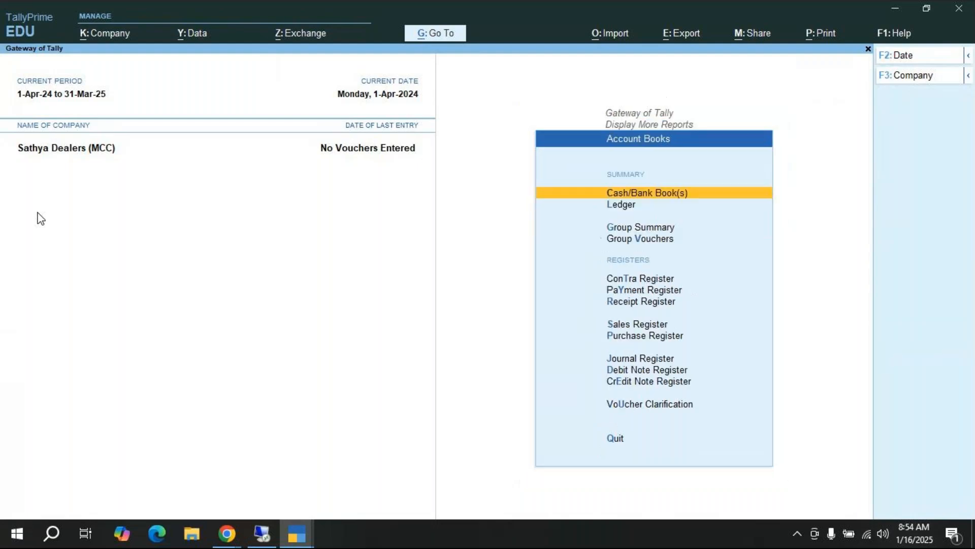
pyautogui.press('Down')
pyautogui.press('Return')
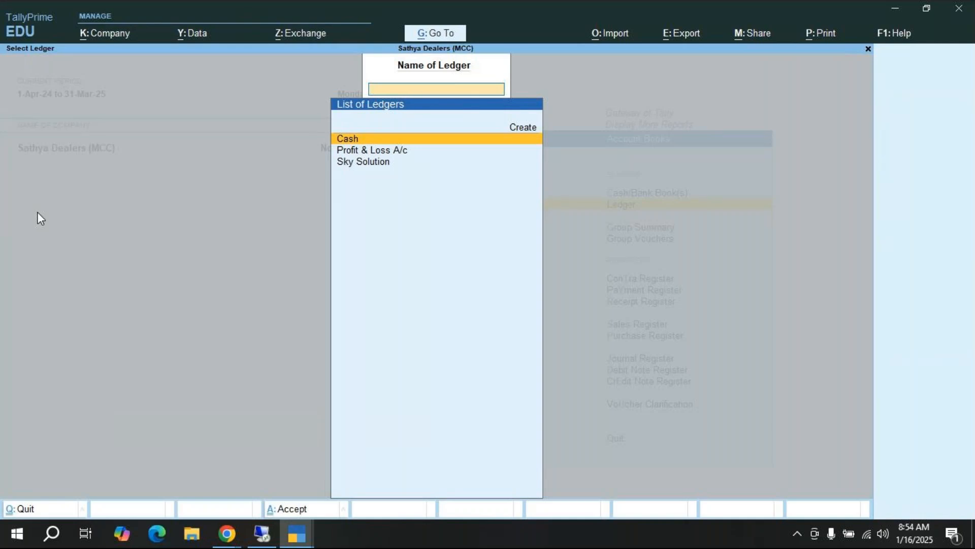
pyautogui.press('Up')
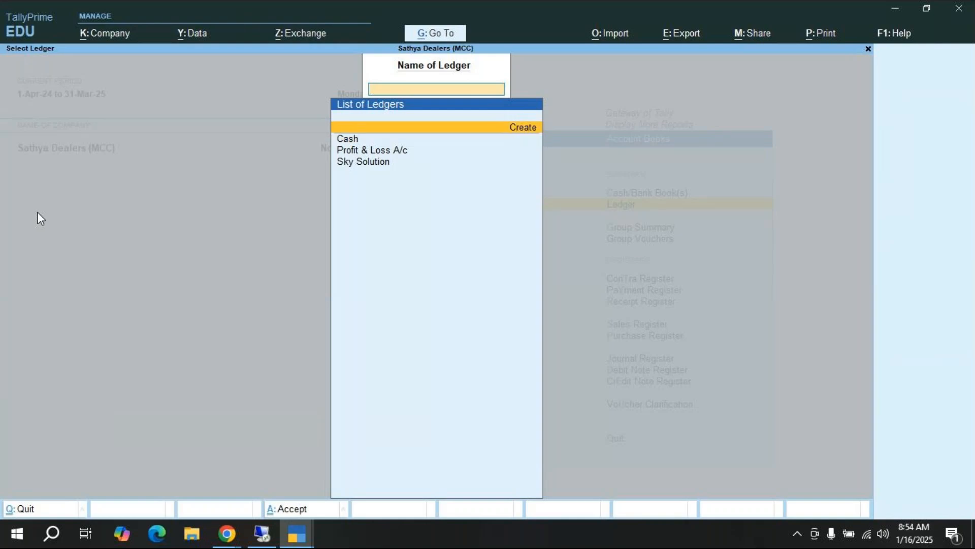
pyautogui.press('Escape')
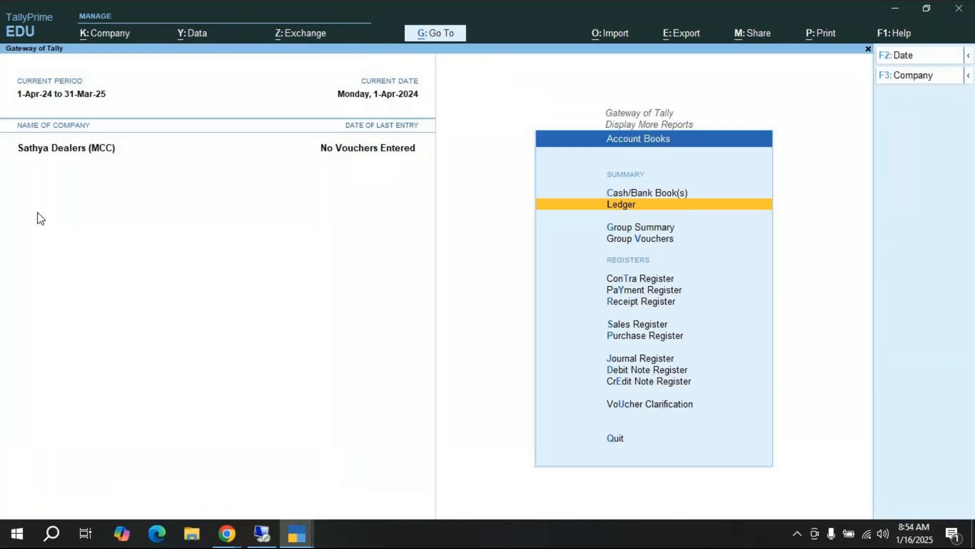
pyautogui.press('Escape')
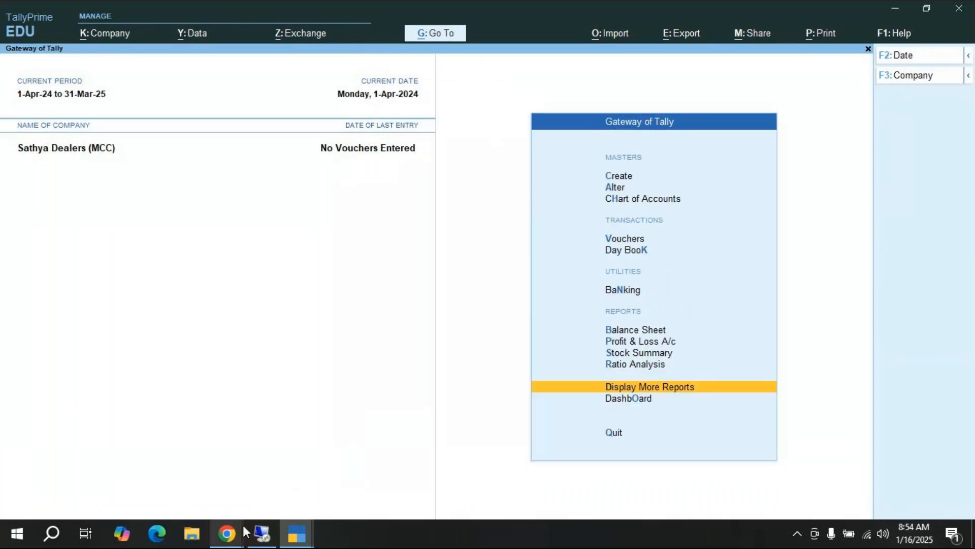
# Switch to the remote desktop and bring up the Tally prime (MCC) presentation in PowerPoint.
pyautogui.click(256, 539)
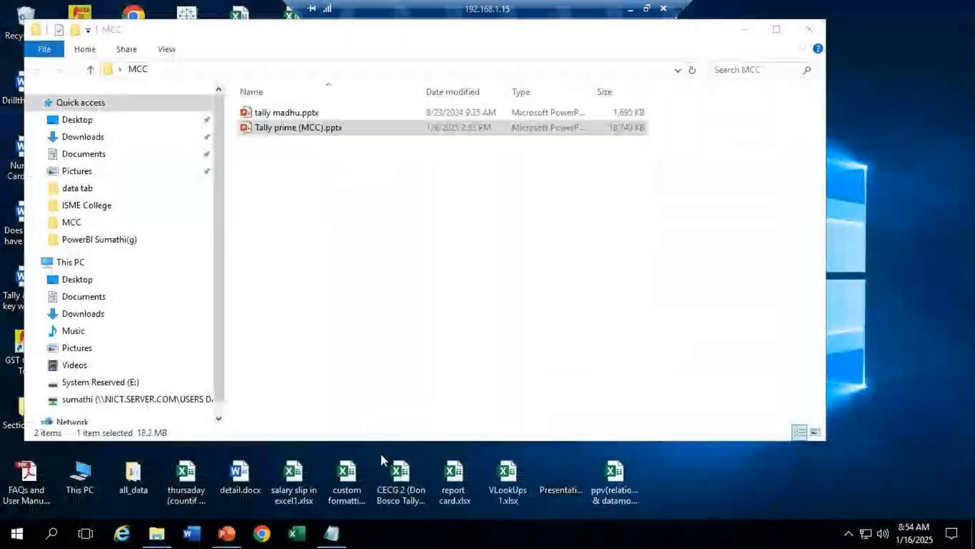
pyautogui.click(226, 533)
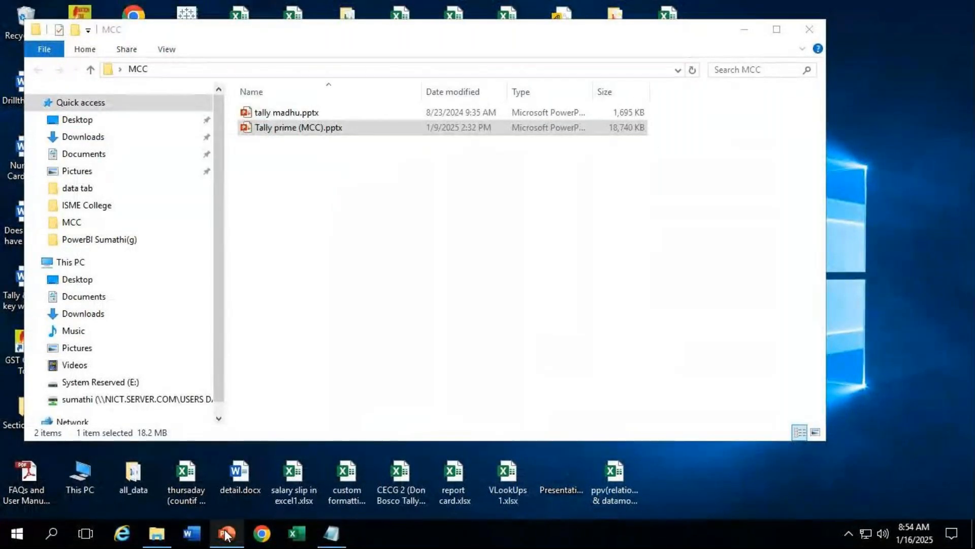
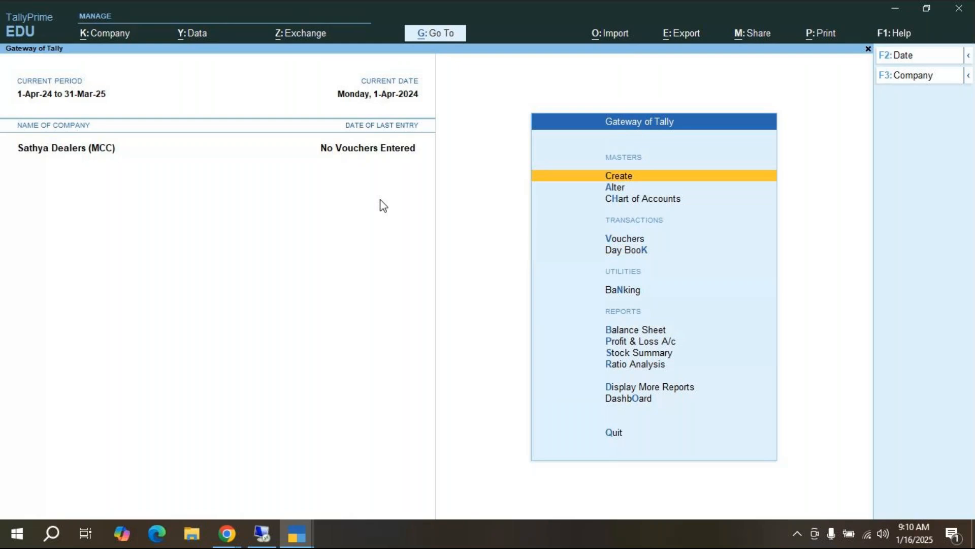
pyautogui.press('Return')
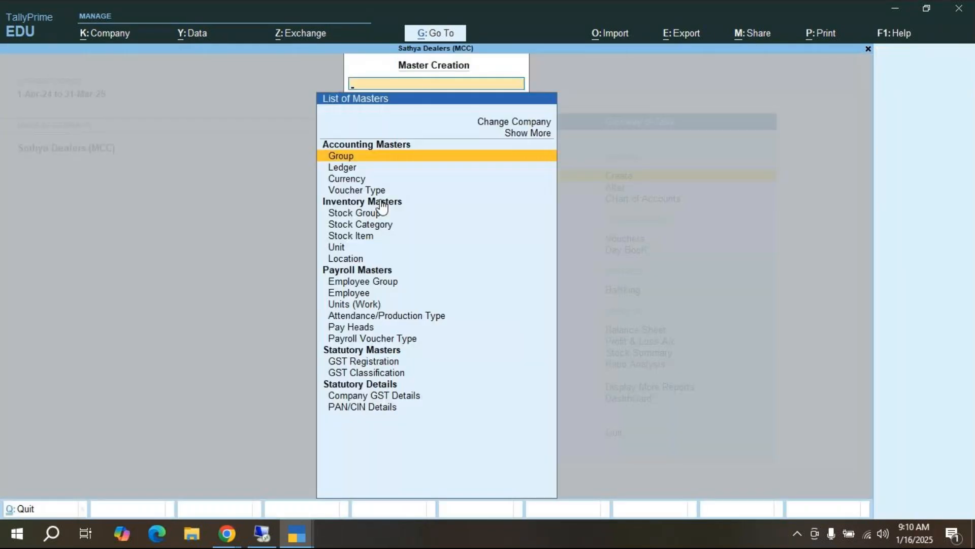
pyautogui.press('Down')
pyautogui.press('Down')
pyautogui.press('Down')
pyautogui.press('Down')
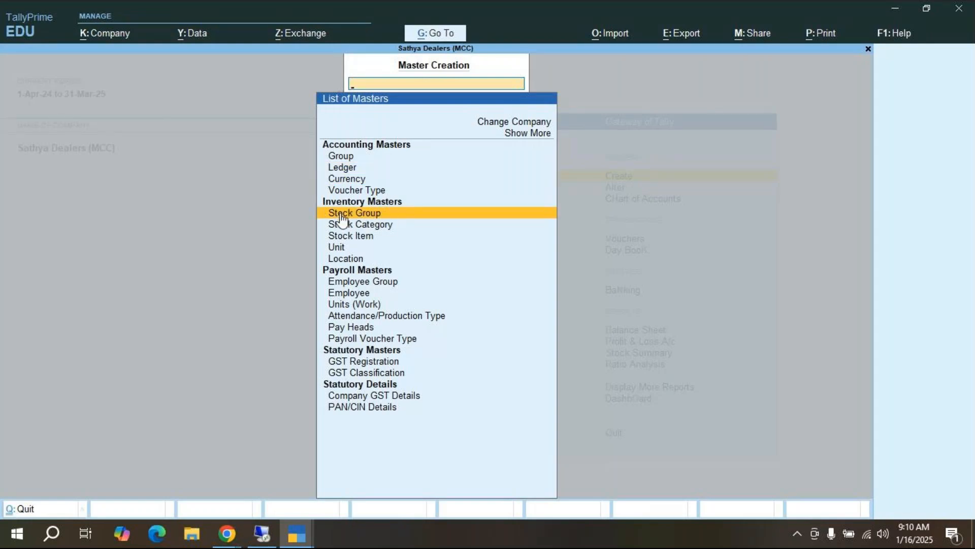
# Check the Stock Group Creation activity slide in the remote PowerPoint presentation and return to the Gateway of Tally in TallyPrime.
pyautogui.click(262, 534)
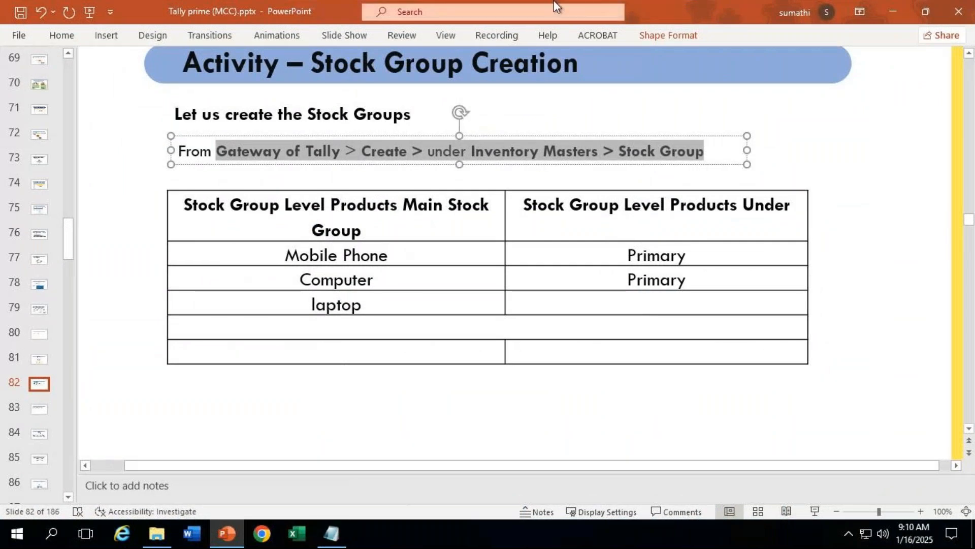
pyautogui.moveTo(555, 1)
pyautogui.click(630, 13)
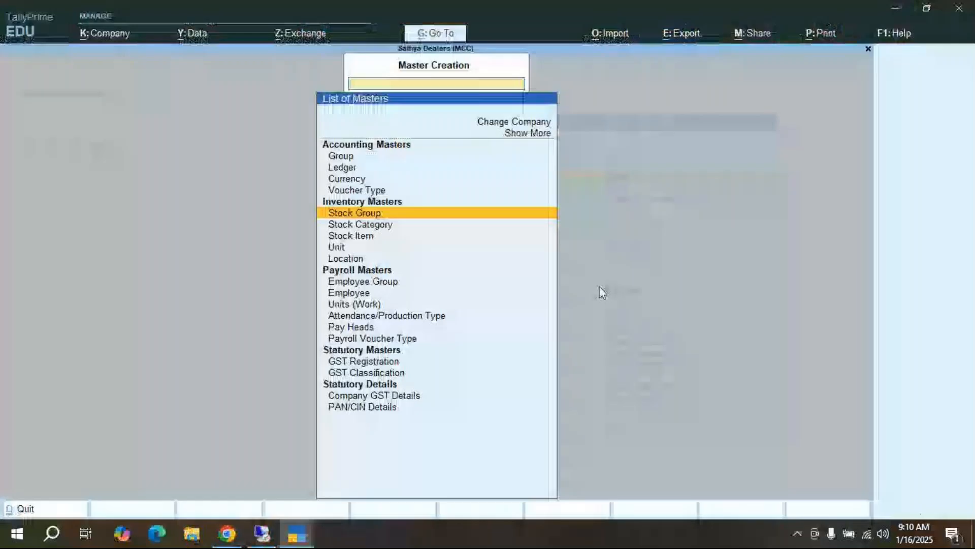
pyautogui.click(599, 287)
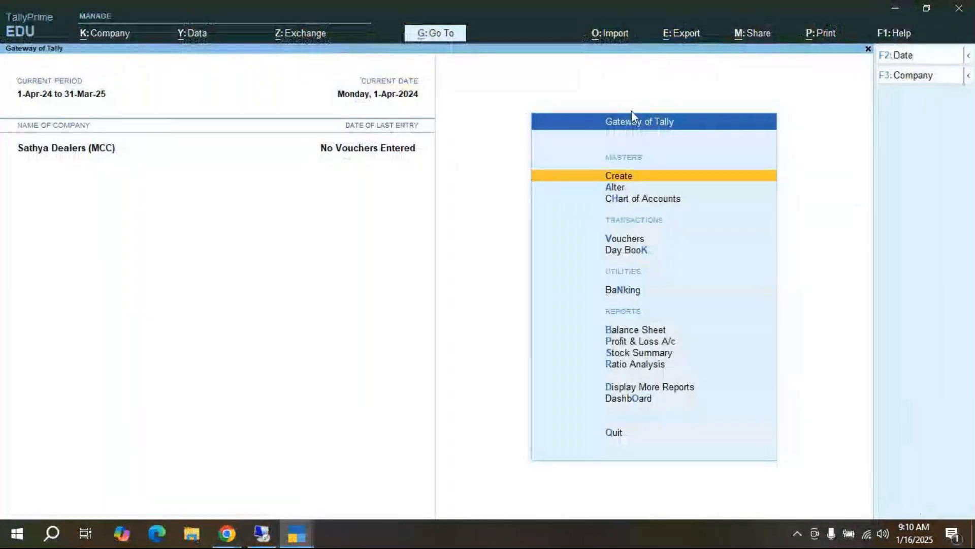
# Start creating a new Stock Group master from the Inventory Masters.
pyautogui.click(620, 176)
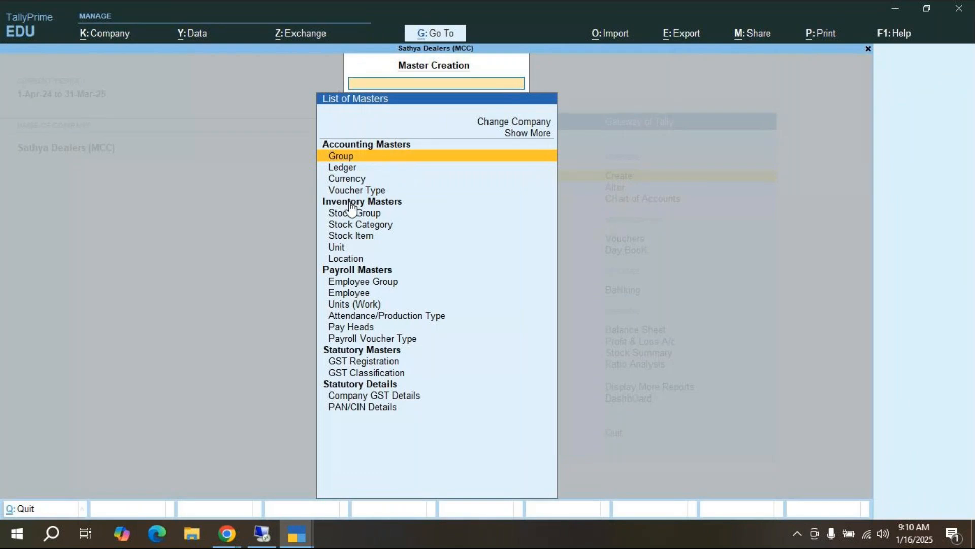
pyautogui.press('Down')
pyautogui.press('Down')
pyautogui.press('Down')
pyautogui.press('Down')
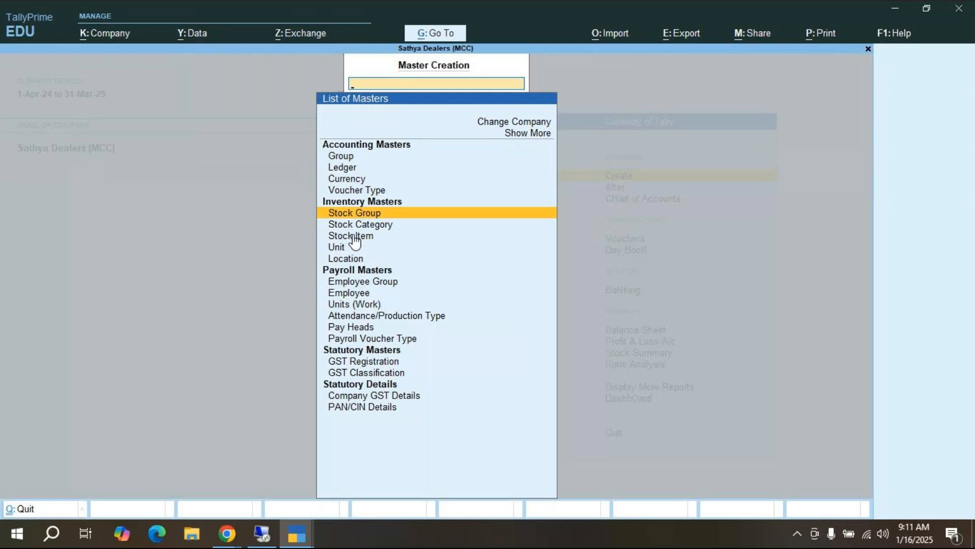
pyautogui.click(372, 220)
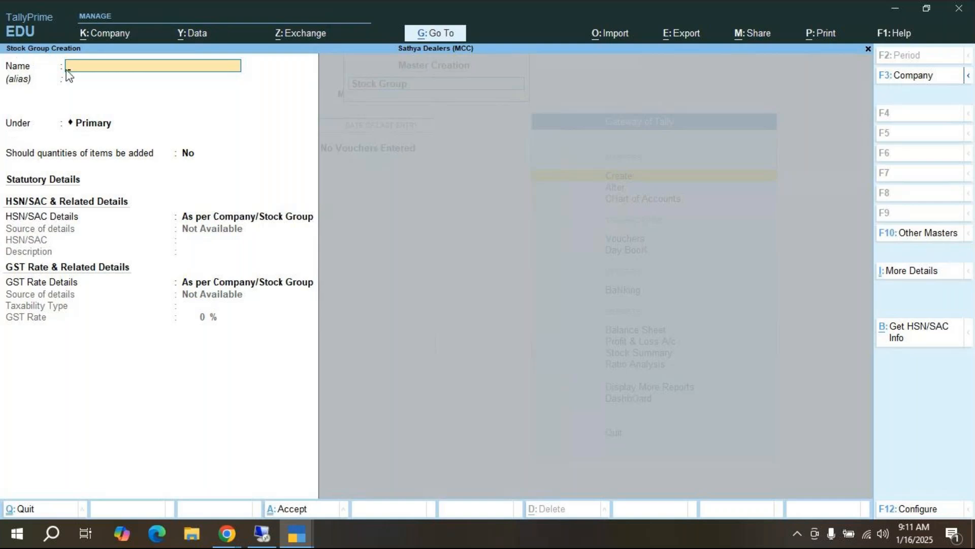
# Configure the stock group creation form so that it does not provide GST details.
pyautogui.click(898, 509)
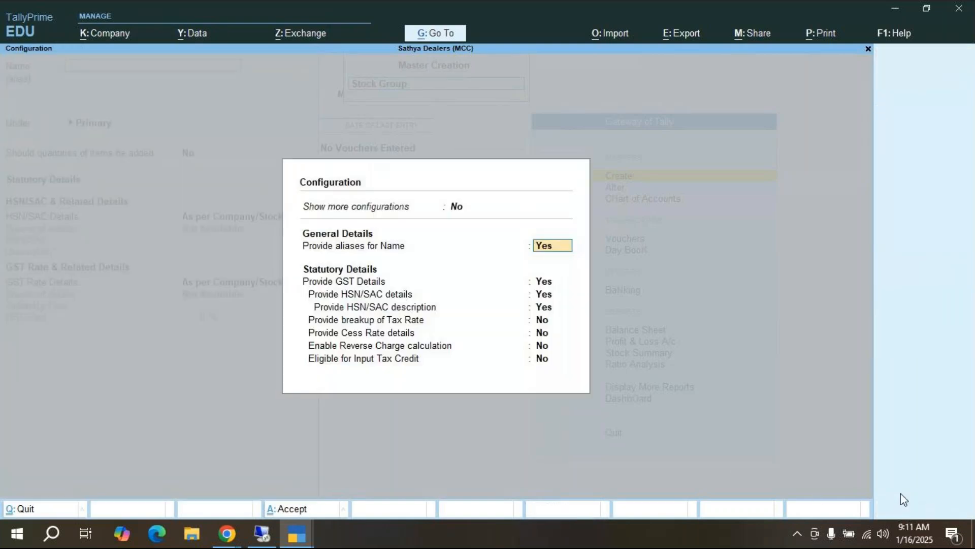
pyautogui.click(552, 283)
pyautogui.press('n')
pyautogui.press('Return')
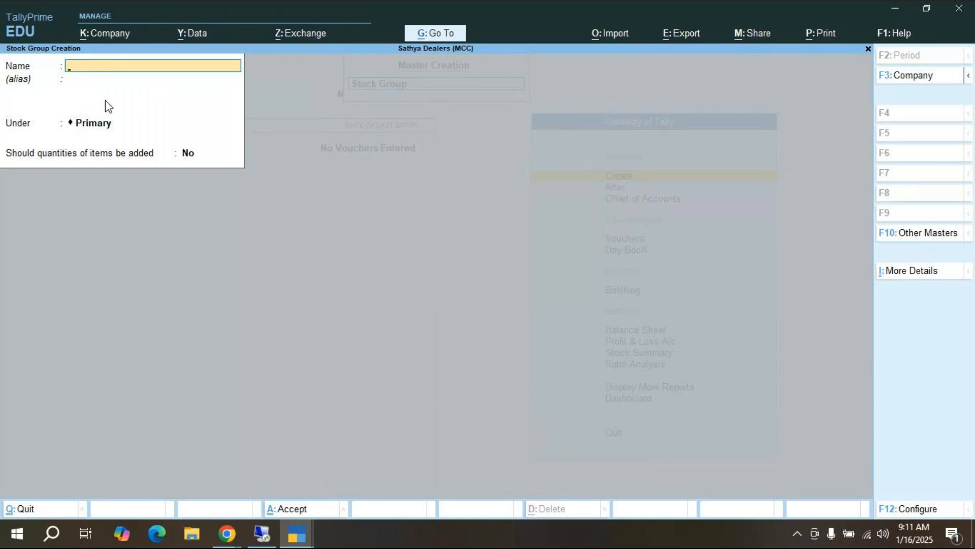
pyautogui.write('Mobile')
pyautogui.press('Return')
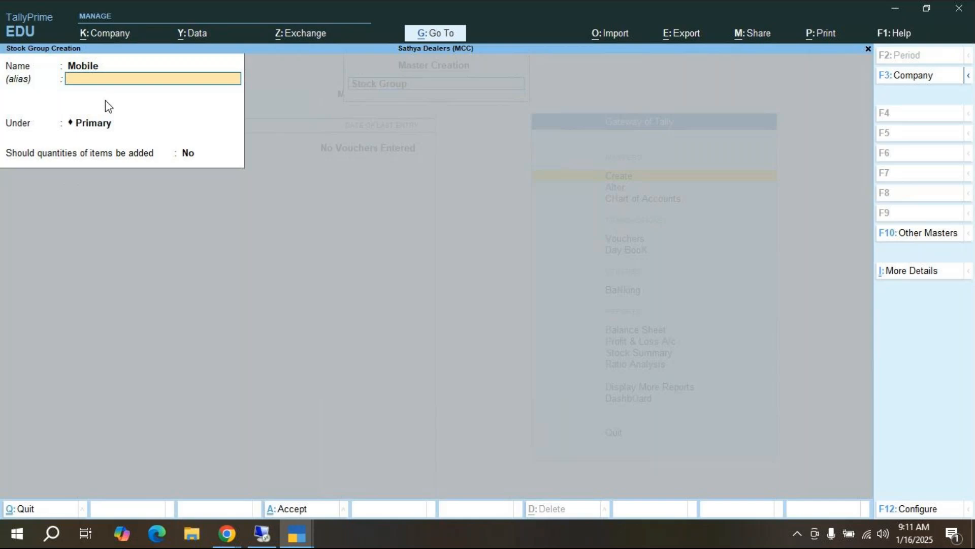
pyautogui.press('Return')
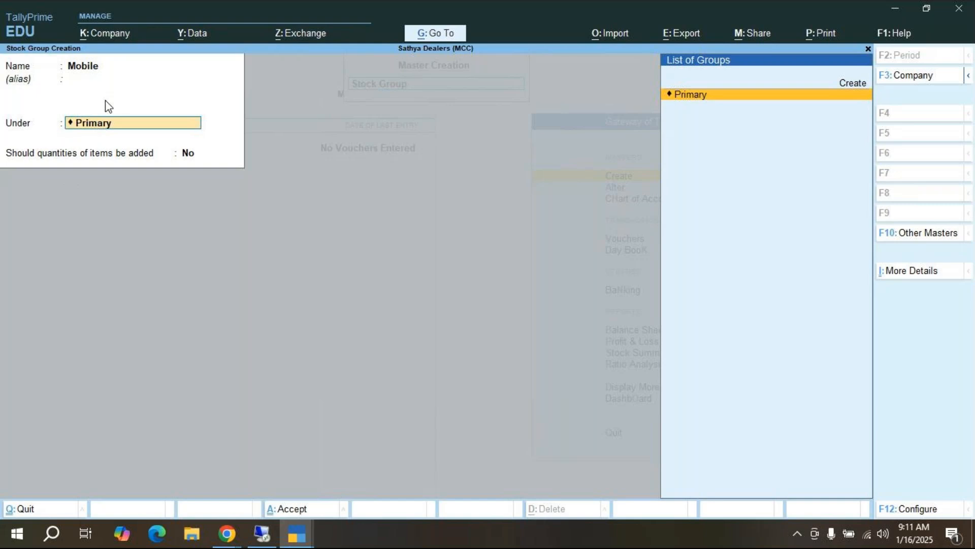
pyautogui.press('Return')
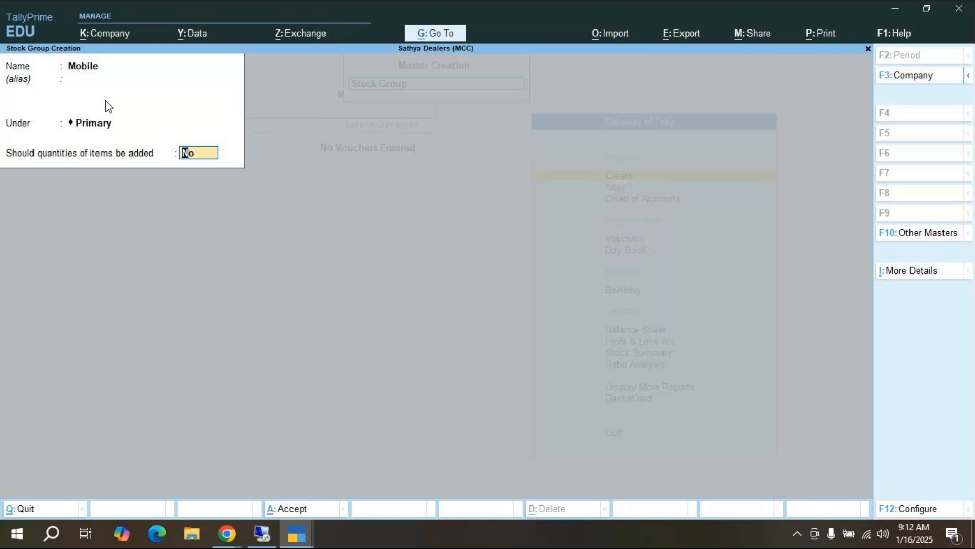
pyautogui.write('yes')
pyautogui.press('Escape')
pyautogui.press('Escape')
pyautogui.press('y')
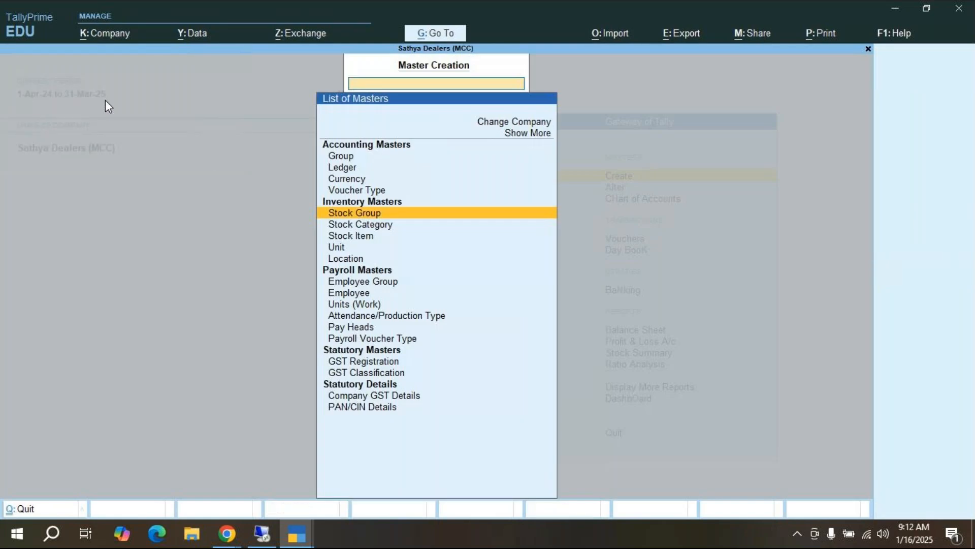
pyautogui.press('Escape')
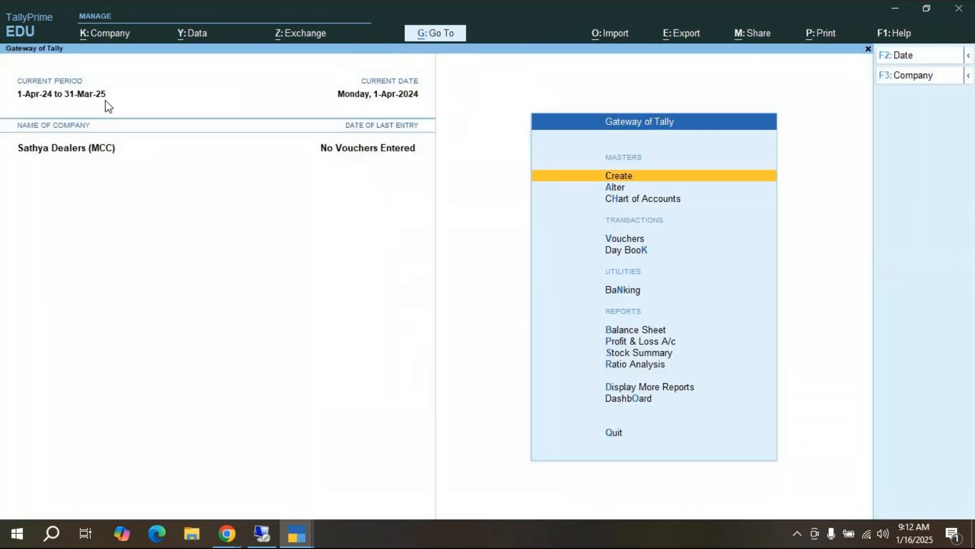
# Create the stock group Mobile under Primary from the Inventory Masters, with quantities of items set to be added.
pyautogui.press('Return')
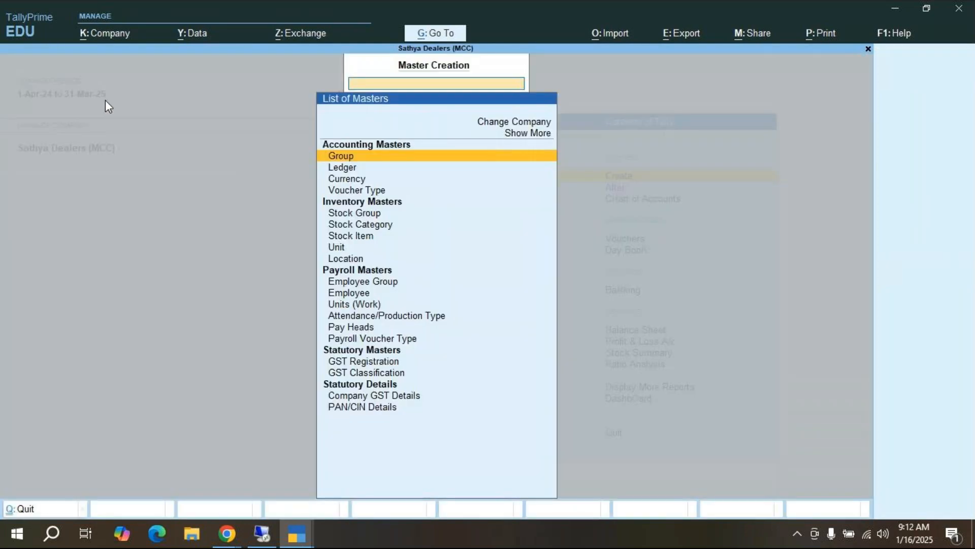
pyautogui.press('Down')
pyautogui.press('Down')
pyautogui.press('Down')
pyautogui.press('Down')
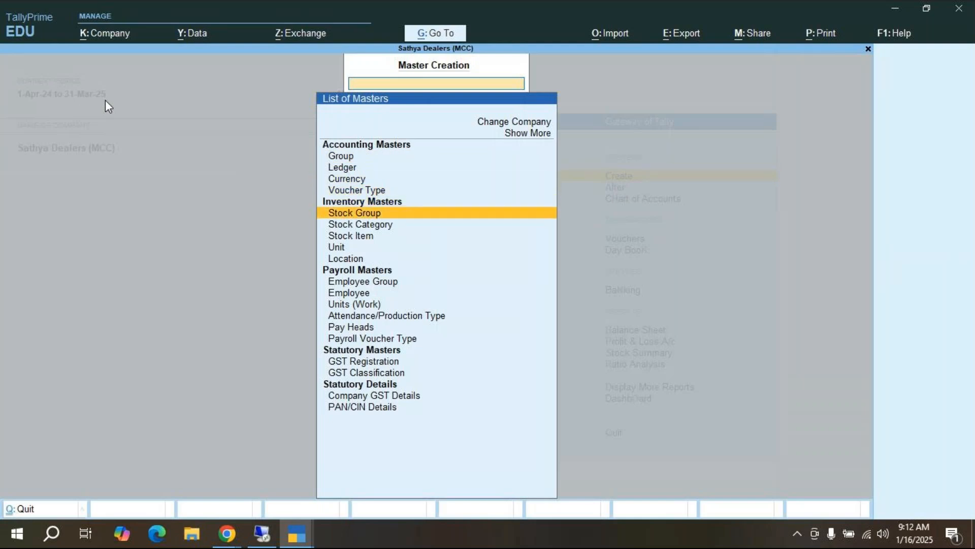
pyautogui.press('Return')
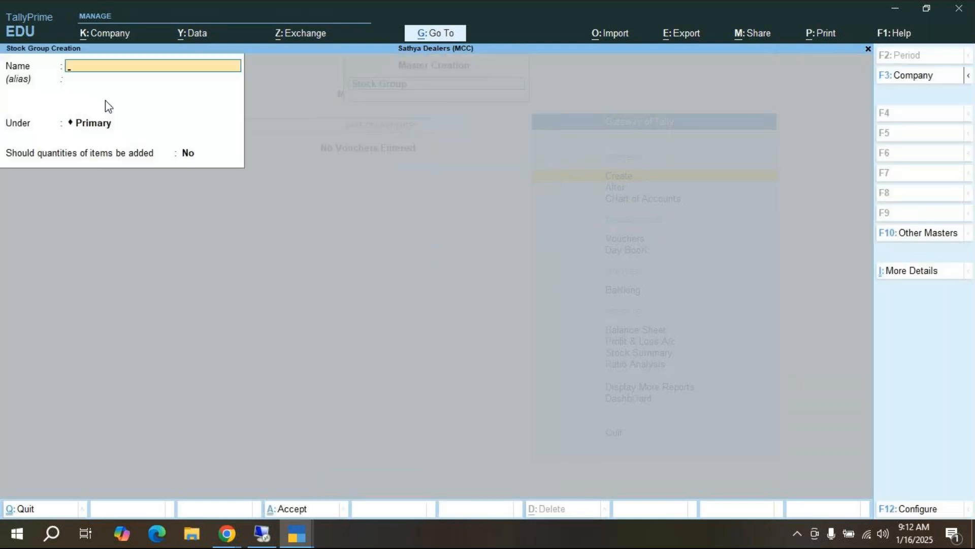
pyautogui.write('Mobile')
pyautogui.press('Return')
pyautogui.press('Return')
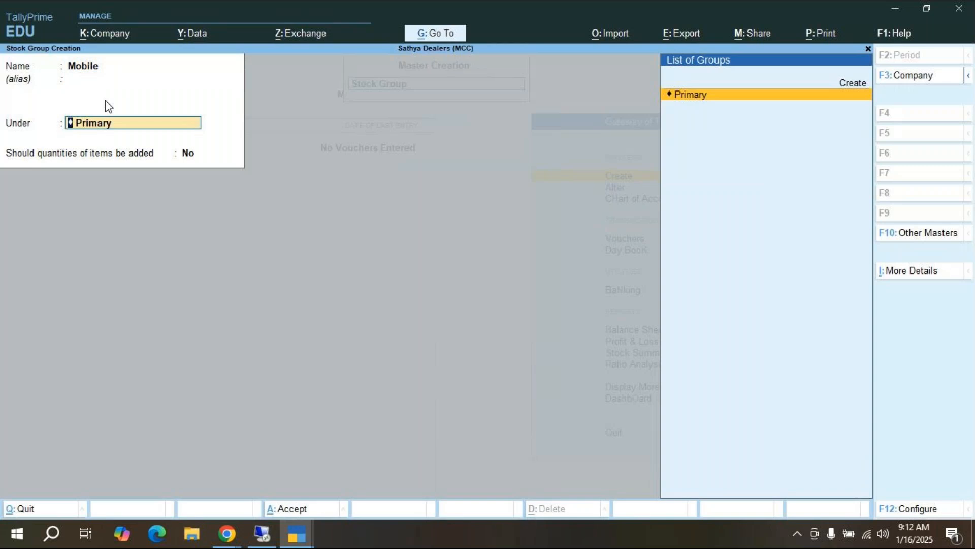
pyautogui.press('Return')
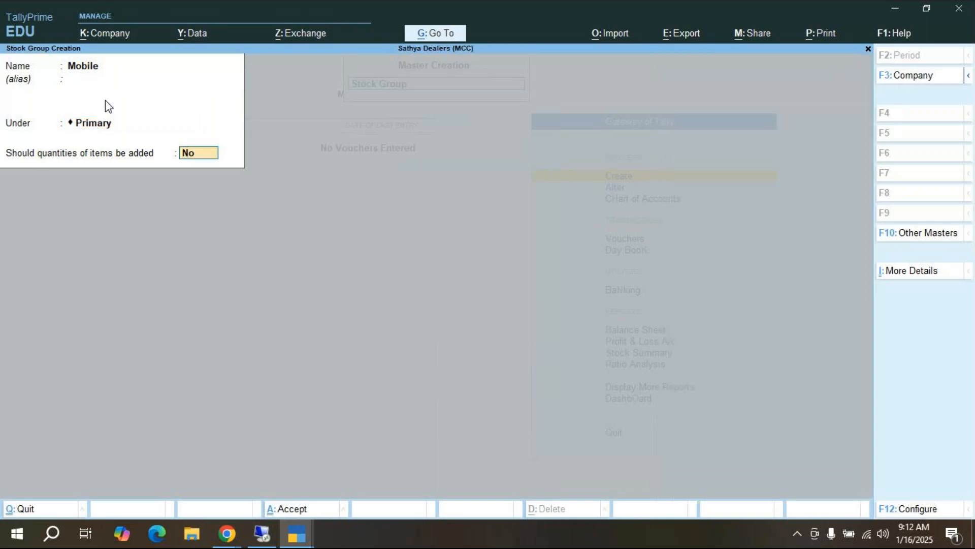
pyautogui.write('yes')
pyautogui.press('Return')
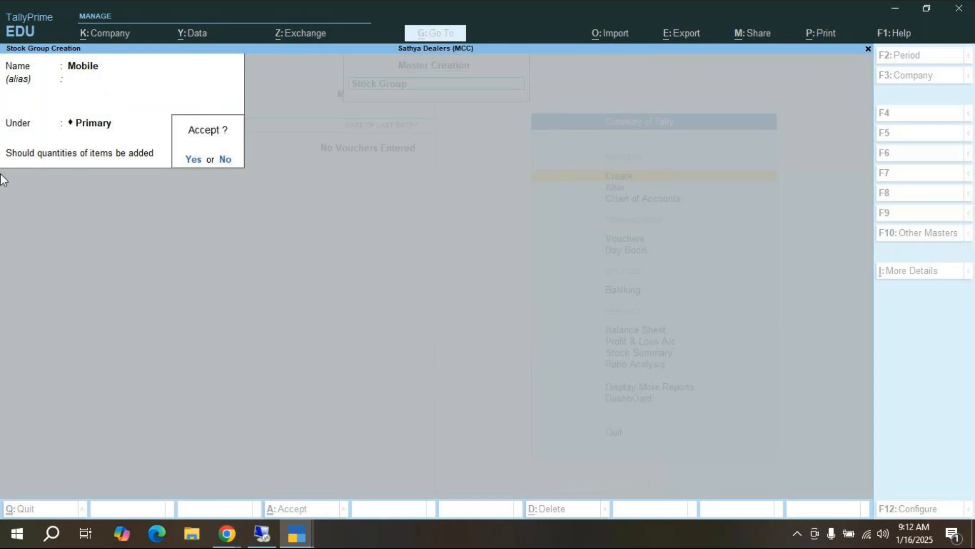
pyautogui.click(194, 160)
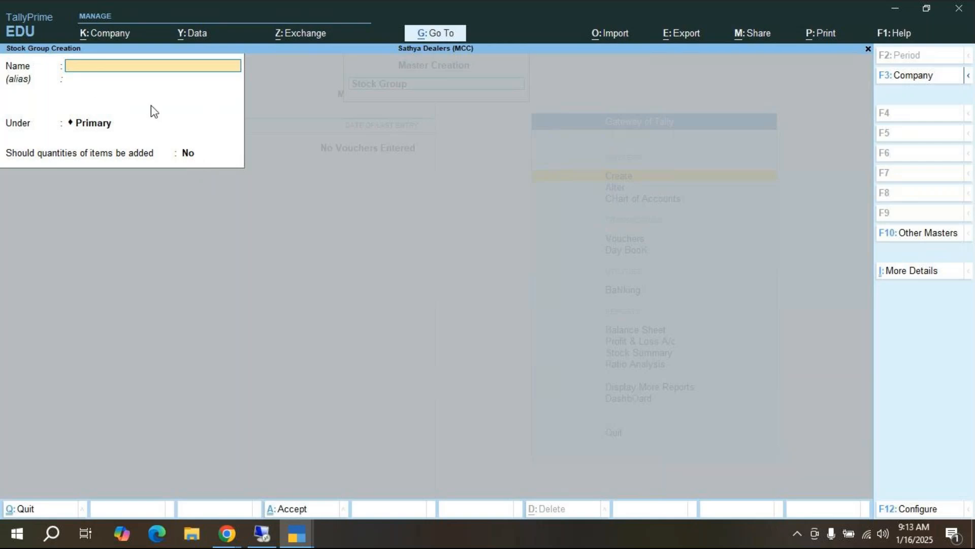
# Create the stock group Laptop under Primary, with quantities of items added set to Yes.
pyautogui.write('Laptop')
pyautogui.press('Return')
pyautogui.press('Return')
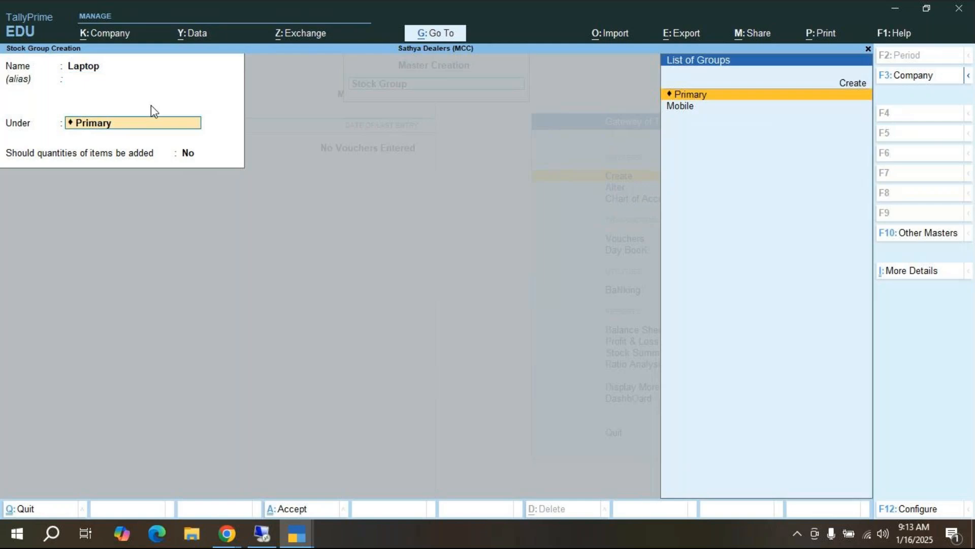
pyautogui.press('Return')
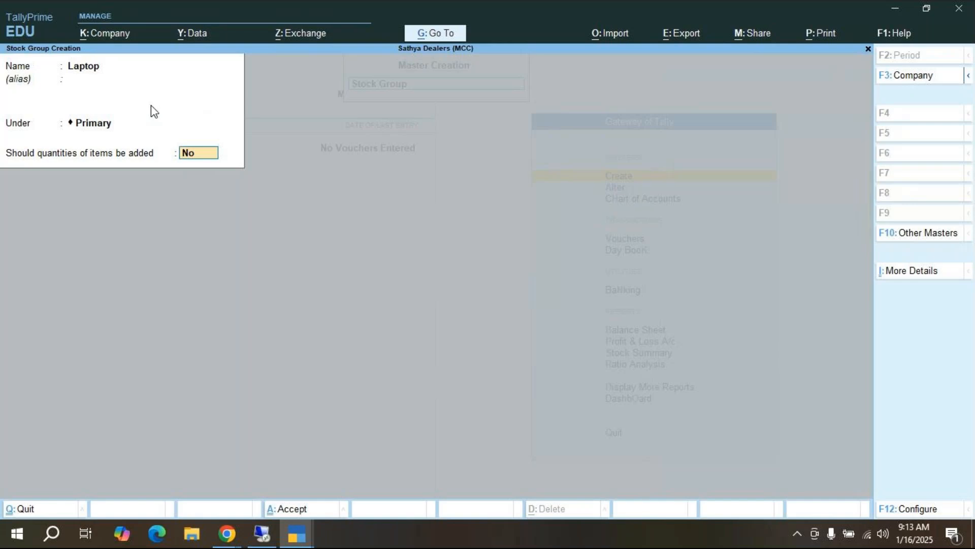
pyautogui.write('yes')
pyautogui.press('Return')
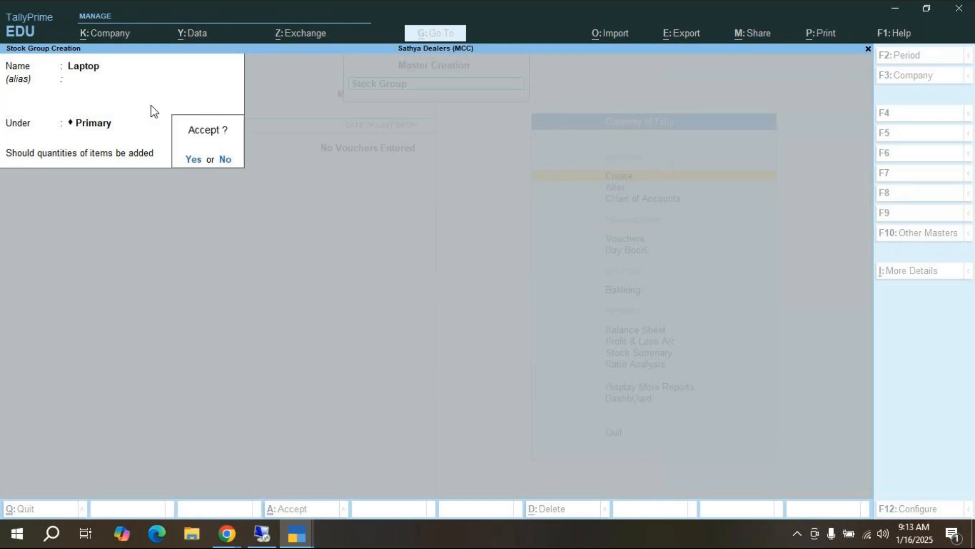
pyautogui.press('Return')
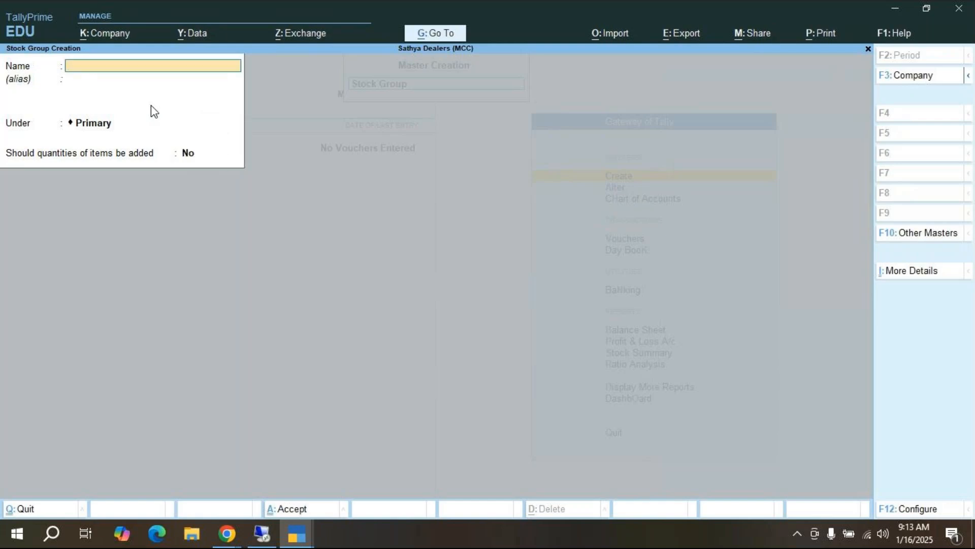
# Create the stock group Computer under Primary, with quantities of items added set to Yes.
pyautogui.write('Computer')
pyautogui.press('Return')
pyautogui.press('Return')
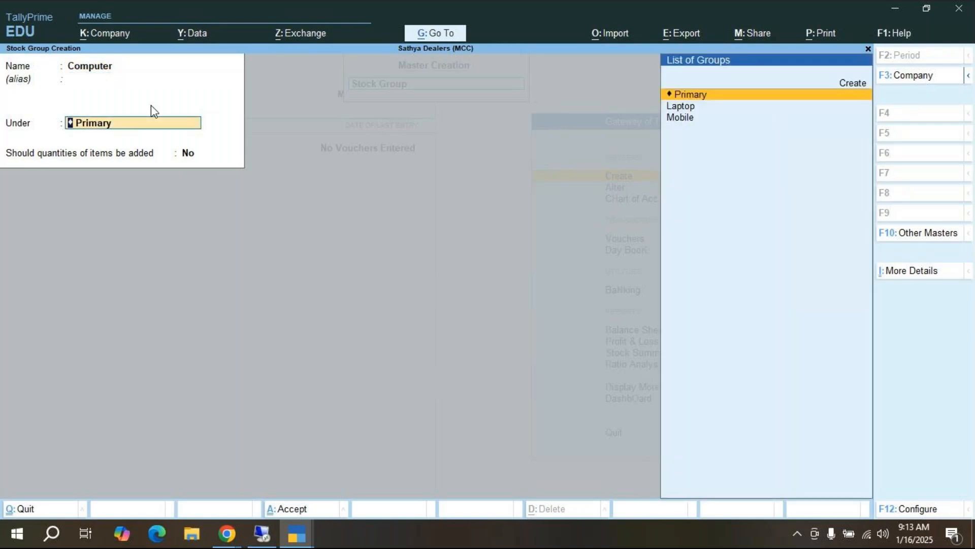
pyautogui.press('Return')
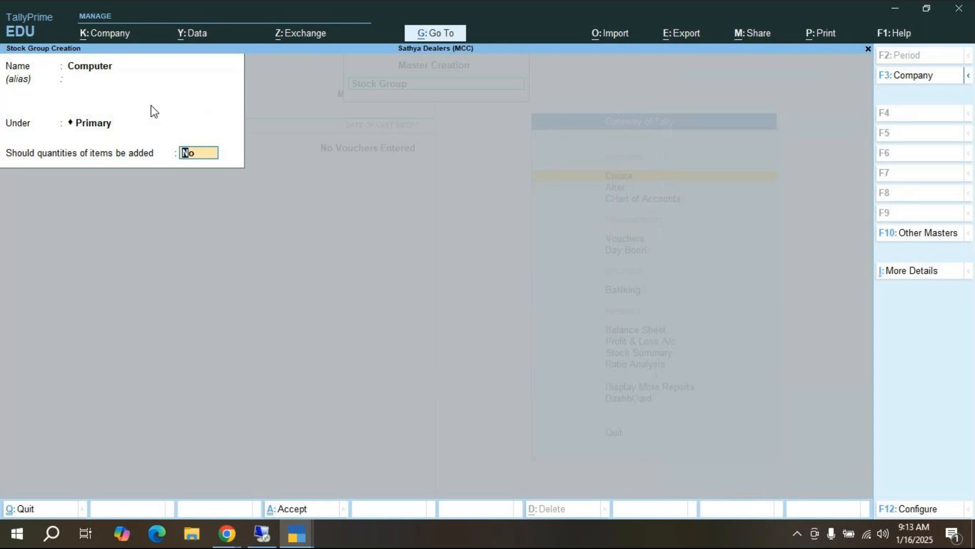
pyautogui.write('yes')
pyautogui.press('Return')
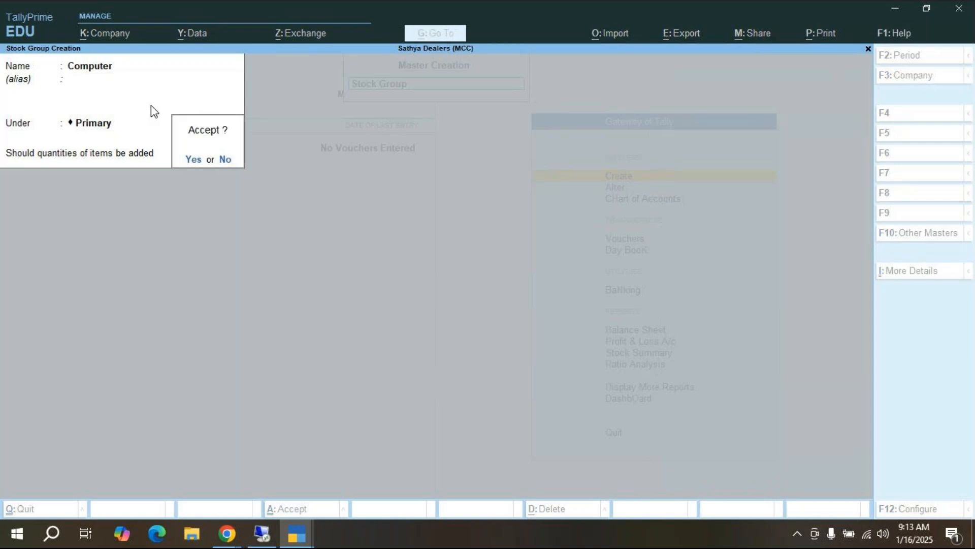
pyautogui.press('y')
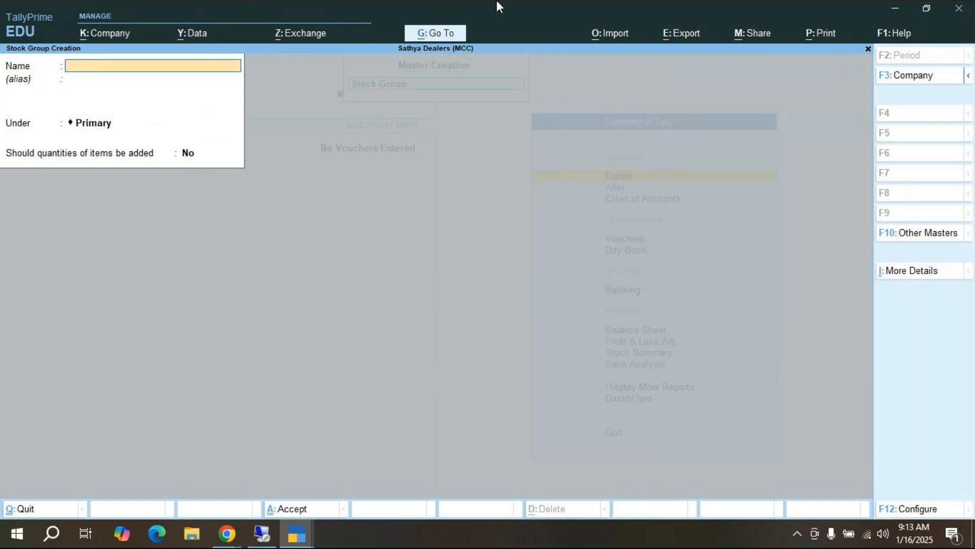
# Switch to the remote PowerPoint presentation and go past the Stock Group Creation activity to the Inventory Master - Stock Category slide.
pyautogui.click(261, 535)
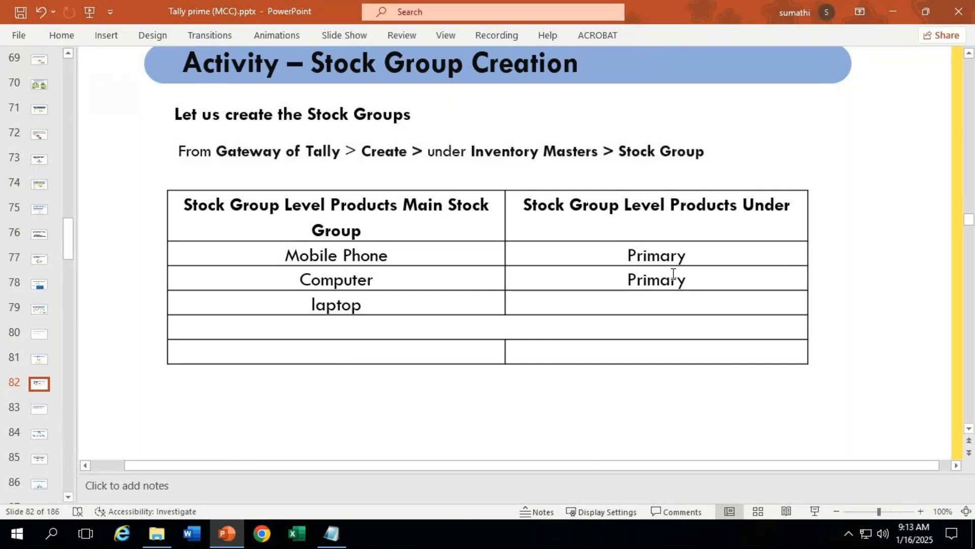
pyautogui.scroll(-2, 673, 275)
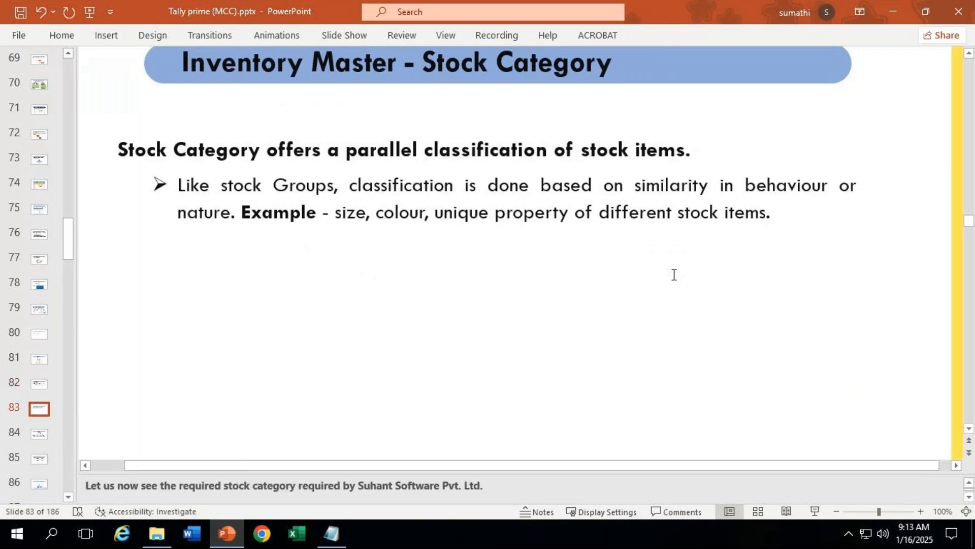